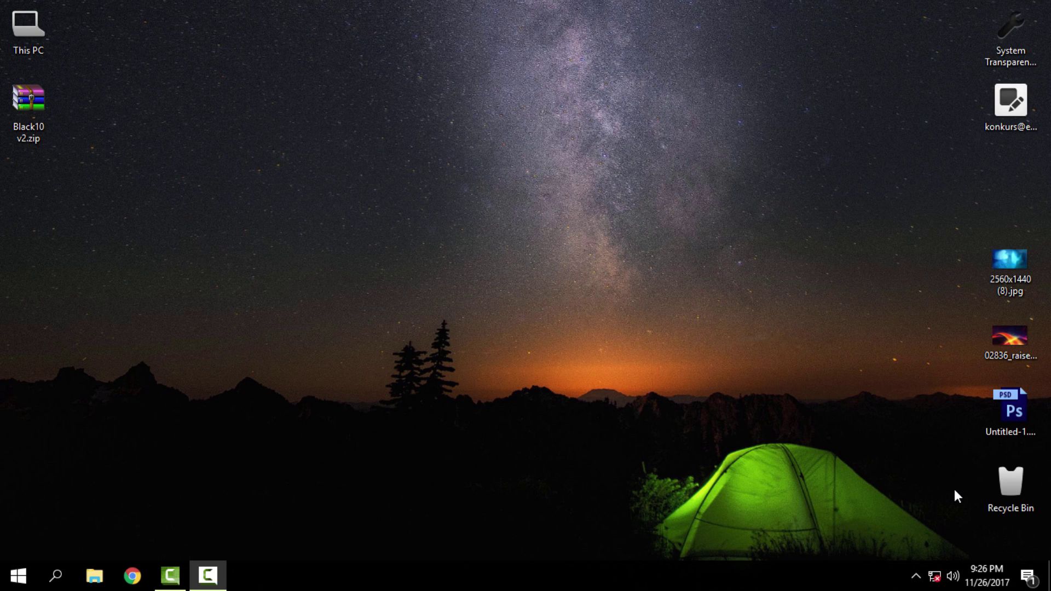
Extract Black10 v2.zip into a Black10 v2 folder and open its inner Black10 v2 folder
{"action": "right_click", "coordinate": [37, 102]}
{"action": "left_click", "coordinate": [92, 198]}
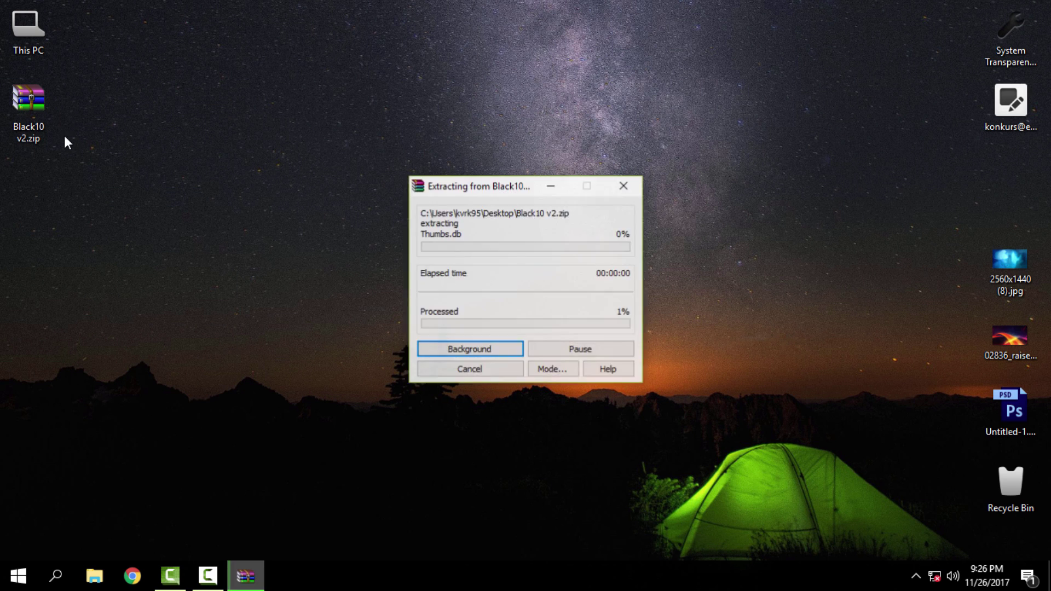
{"action": "left_click", "coordinate": [28, 180]}
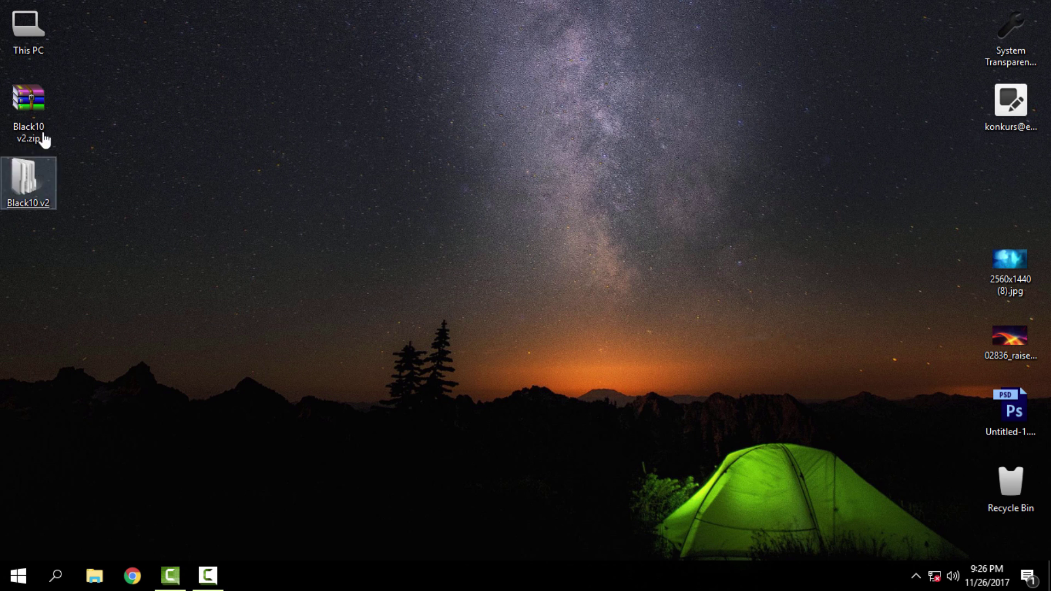
{"action": "key", "text": "Return"}
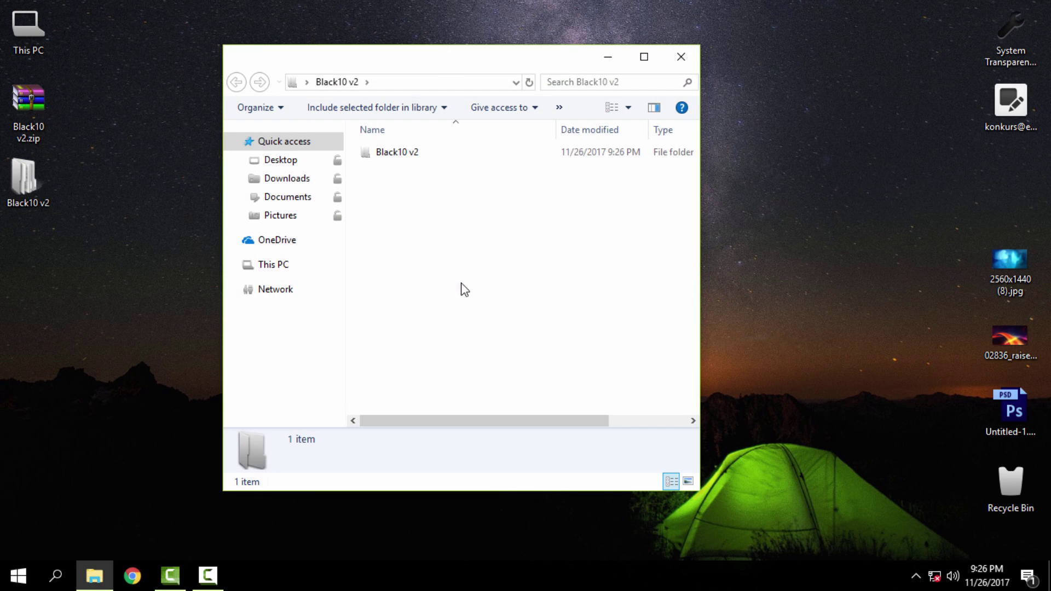
{"action": "left_click", "coordinate": [407, 155]}
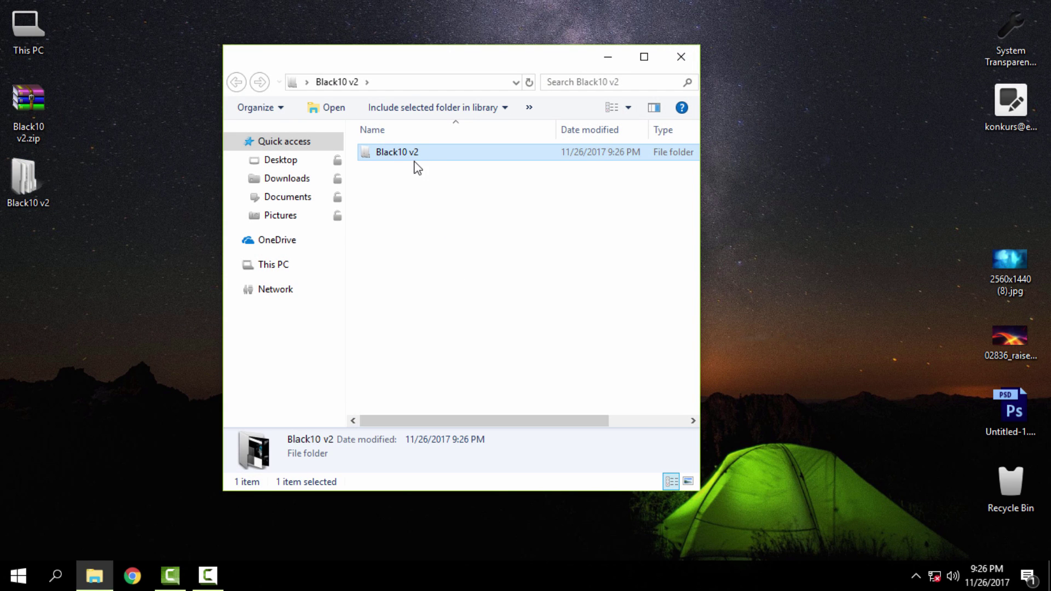
{"action": "key", "text": "Return"}
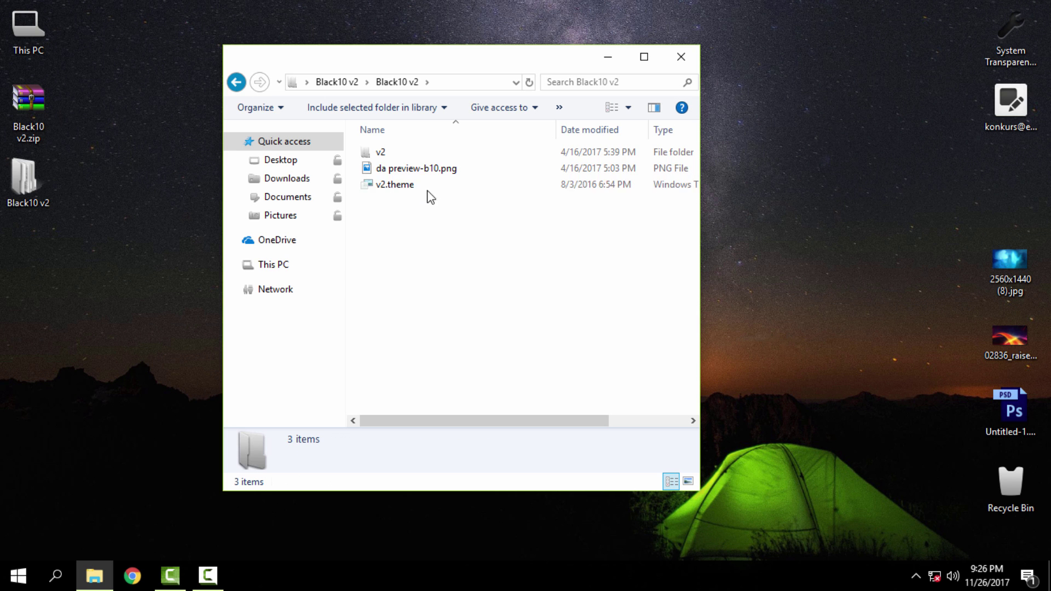
Open da preview-b10.png in Photos and restore the viewer to a smaller window
{"action": "double_click", "coordinate": [427, 171]}
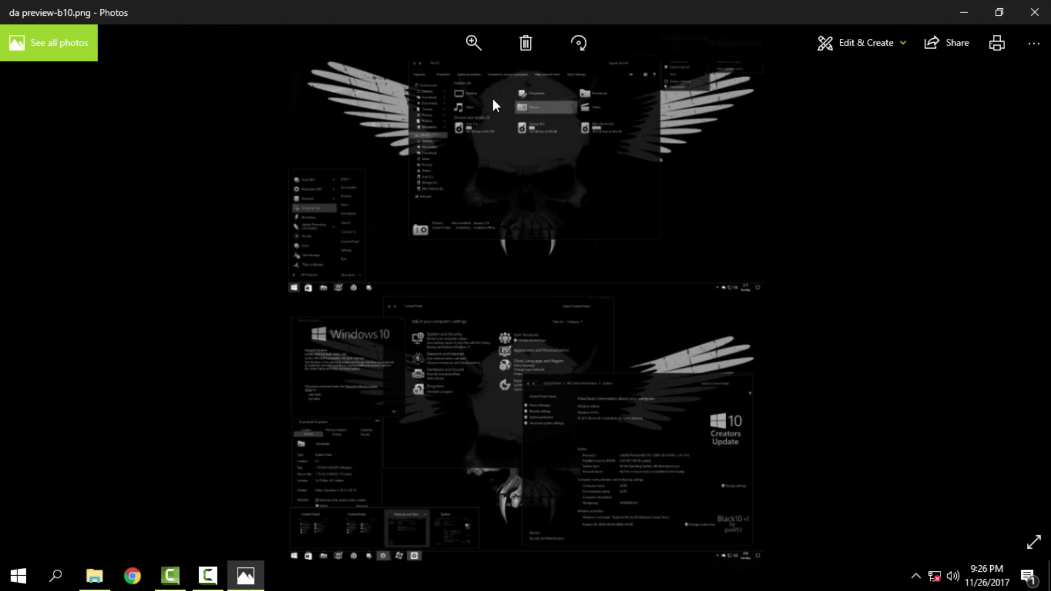
{"action": "left_click_drag", "start_coordinate": [466, 12], "coordinate": [488, 143]}
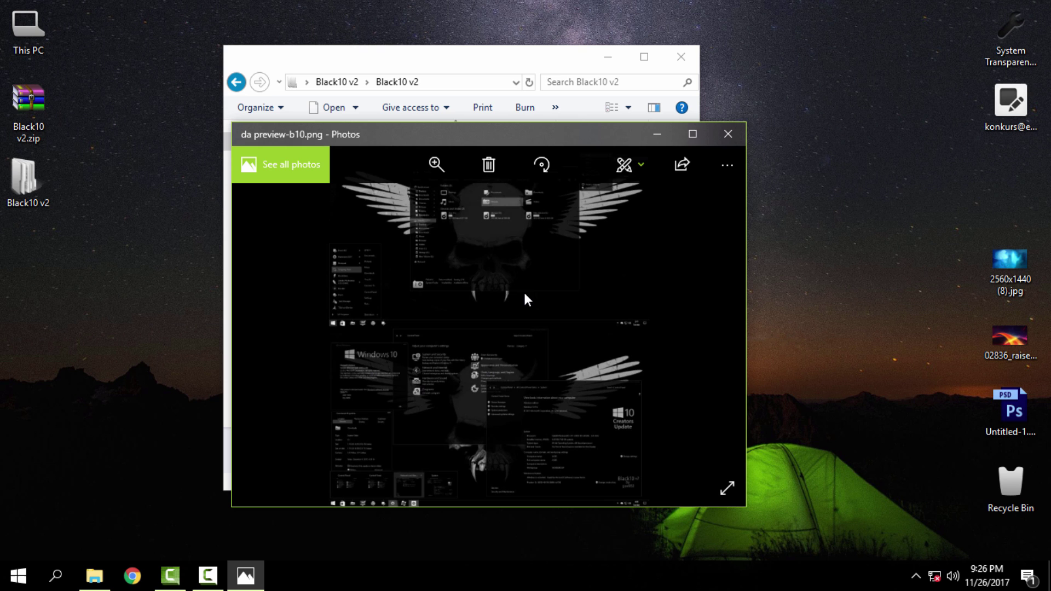
Close the preview and look inside the v2 folder before returning to Black10 v2
{"action": "left_click", "coordinate": [726, 135]}
{"action": "double_click", "coordinate": [409, 154]}
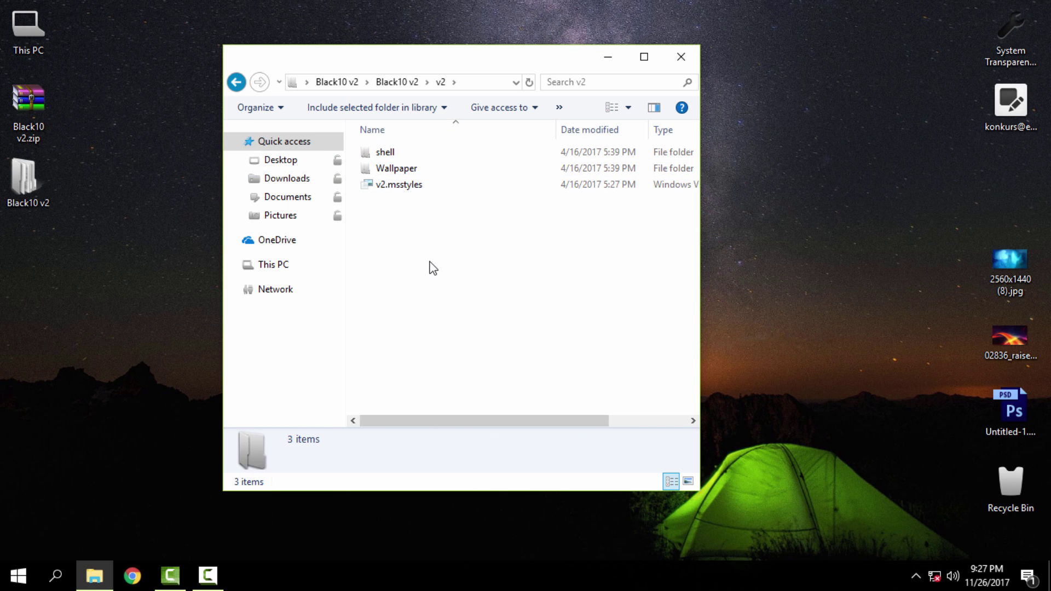
{"action": "left_click", "coordinate": [236, 82]}
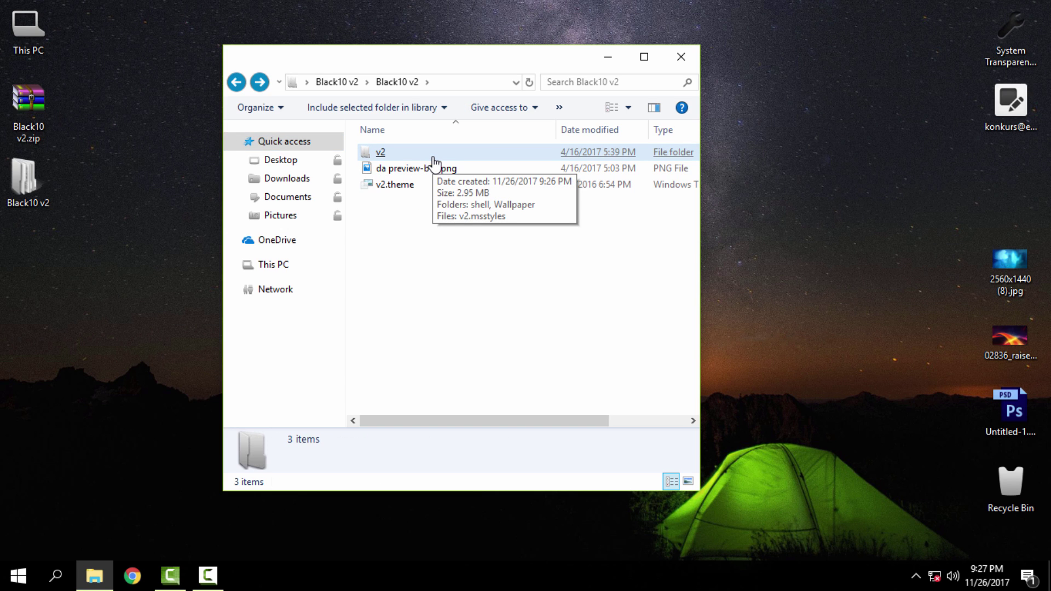
Copy the v2 folder and v2.theme together to the clipboard
{"action": "left_click", "coordinate": [433, 159]}
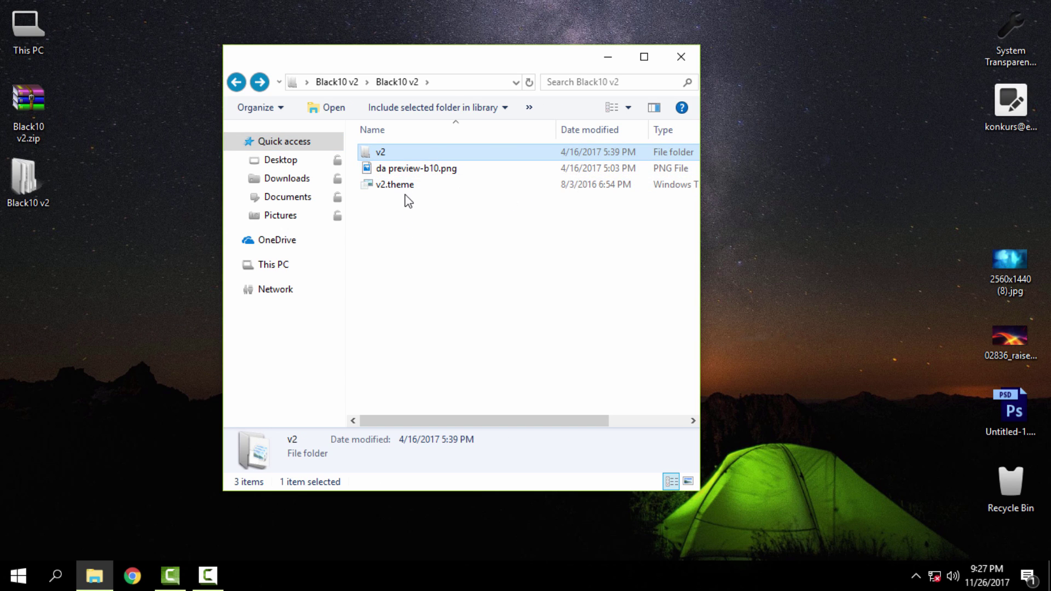
{"action": "left_click", "coordinate": [405, 189], "text": "ctrl"}
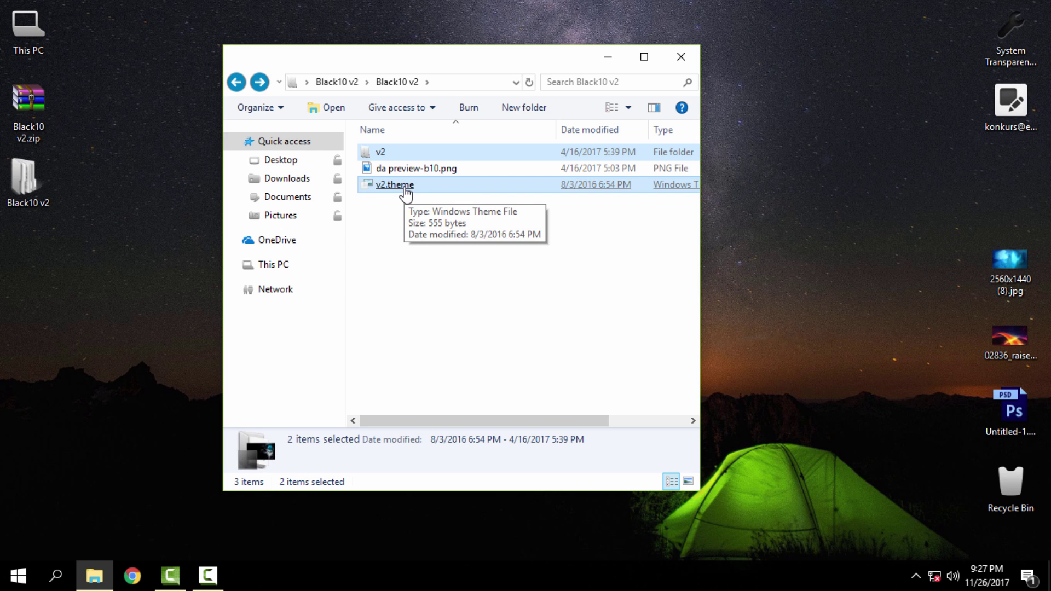
{"action": "left_click", "coordinate": [404, 190], "text": "ctrl"}
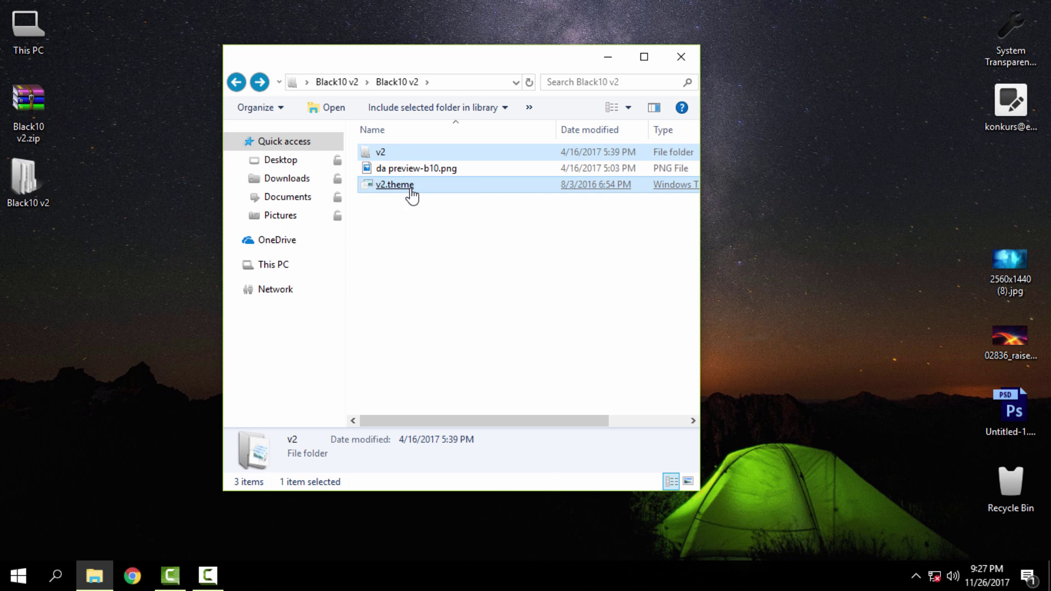
{"action": "left_click", "coordinate": [409, 189], "text": "ctrl"}
{"action": "right_click", "coordinate": [433, 191]}
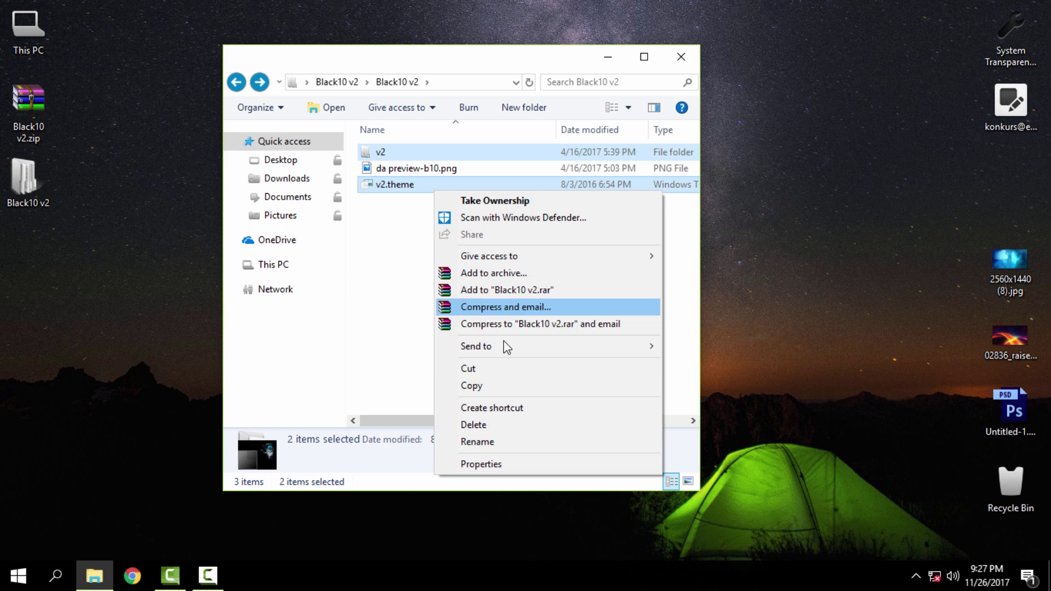
{"action": "left_click", "coordinate": [485, 386]}
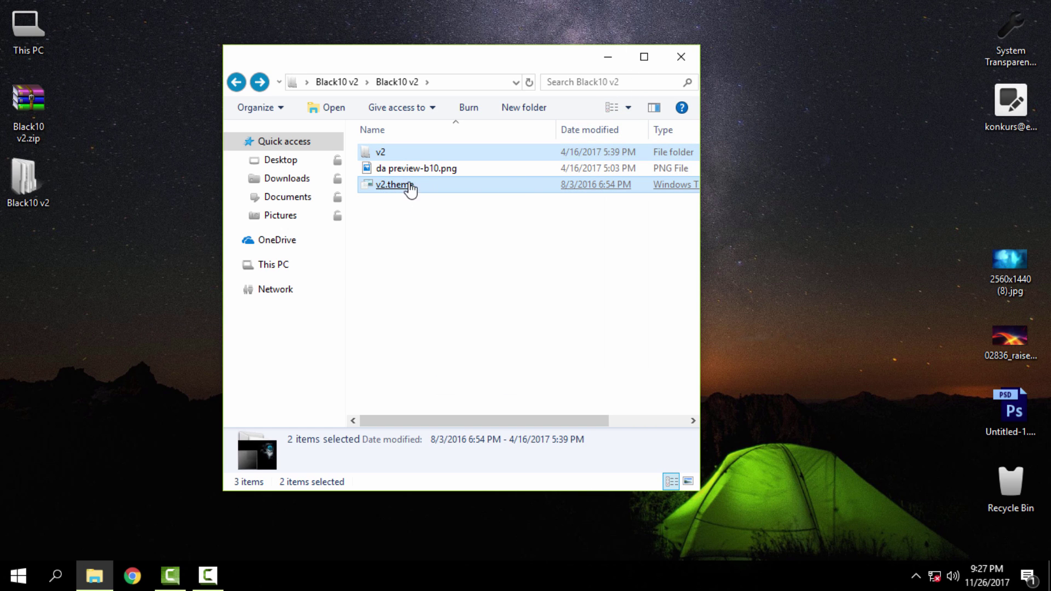
{"action": "left_click", "coordinate": [645, 57]}
Paste the copied theme files into C:\Windows\Resources\Themes, skipping files that already exist
{"action": "left_click", "coordinate": [84, 220]}
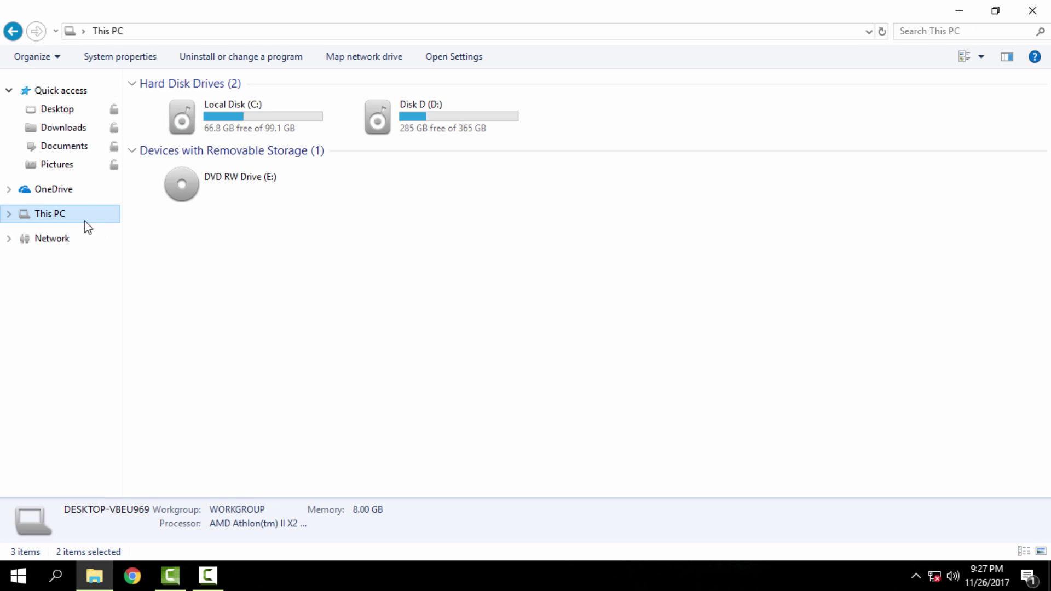
{"action": "double_click", "coordinate": [257, 130]}
{"action": "left_click", "coordinate": [183, 233]}
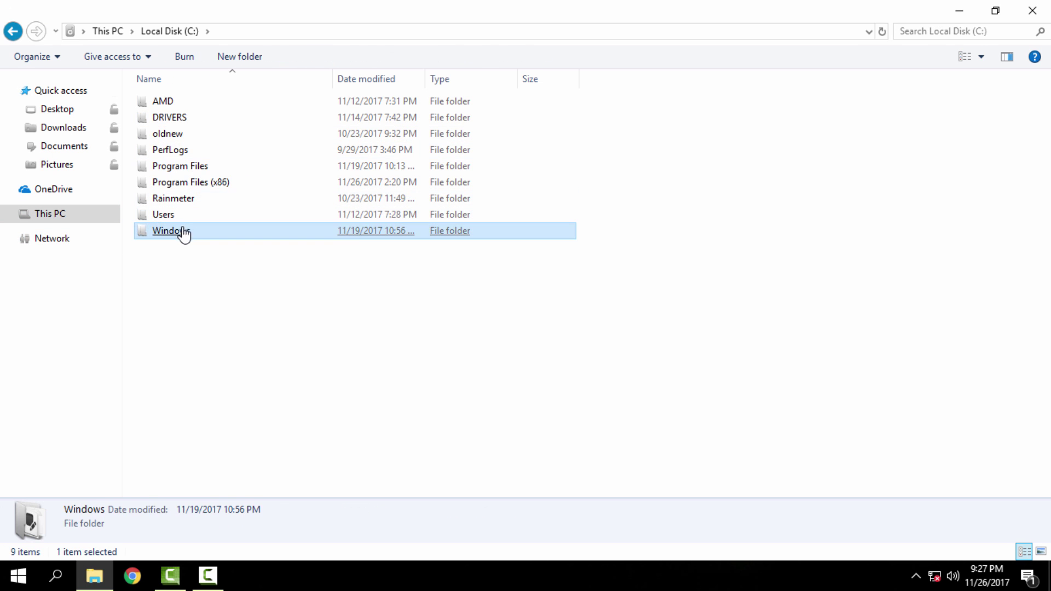
{"action": "double_click", "coordinate": [183, 232]}
{"action": "key", "text": "r"}
{"action": "left_click", "coordinate": [182, 110]}
{"action": "double_click", "coordinate": [188, 145]}
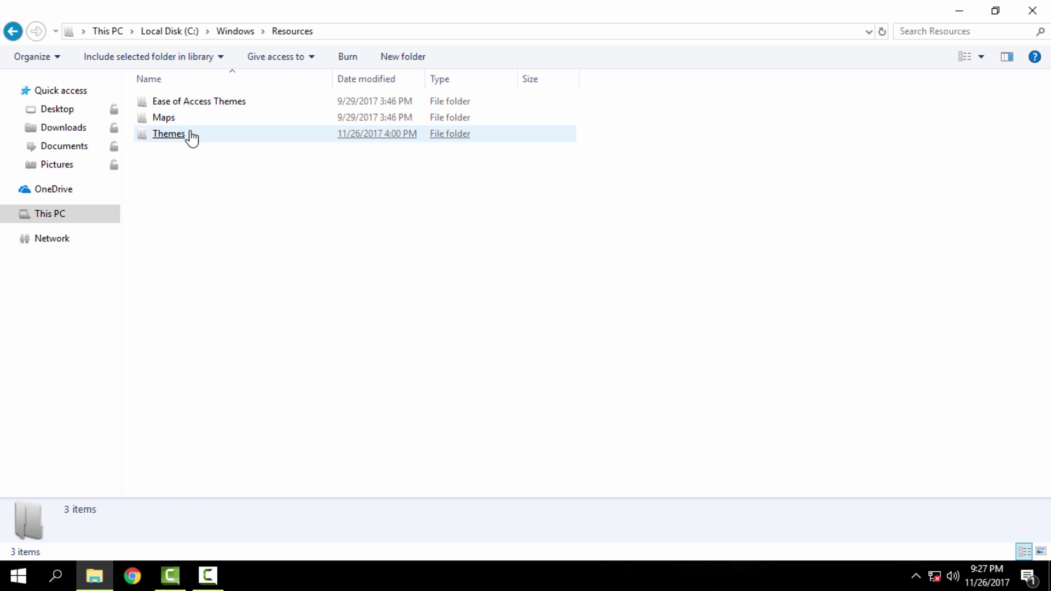
{"action": "double_click", "coordinate": [191, 138]}
{"action": "right_click", "coordinate": [776, 190]}
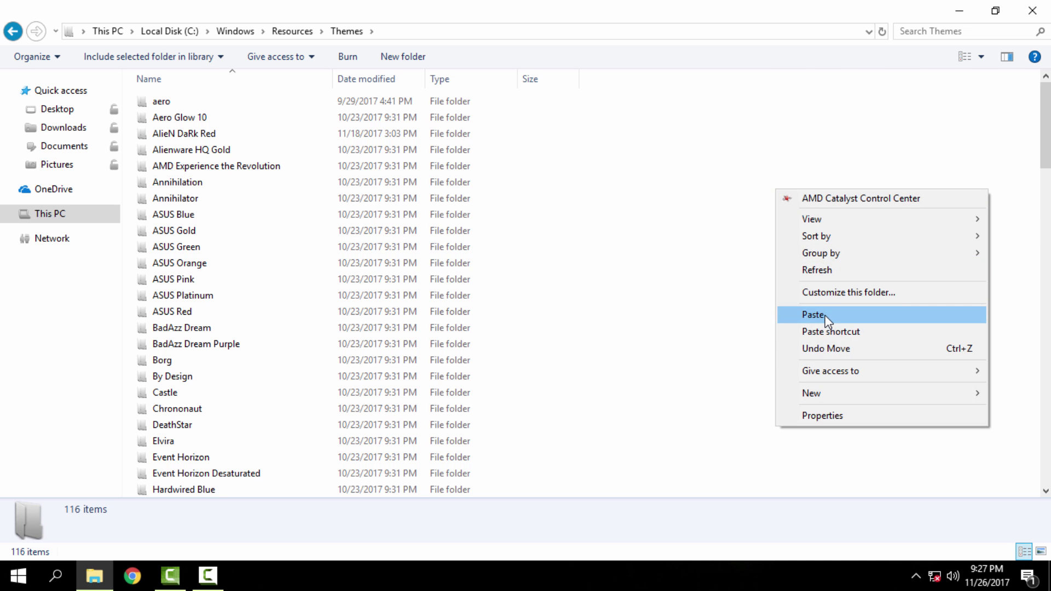
{"action": "left_click", "coordinate": [813, 315]}
{"action": "left_click", "coordinate": [378, 209]}
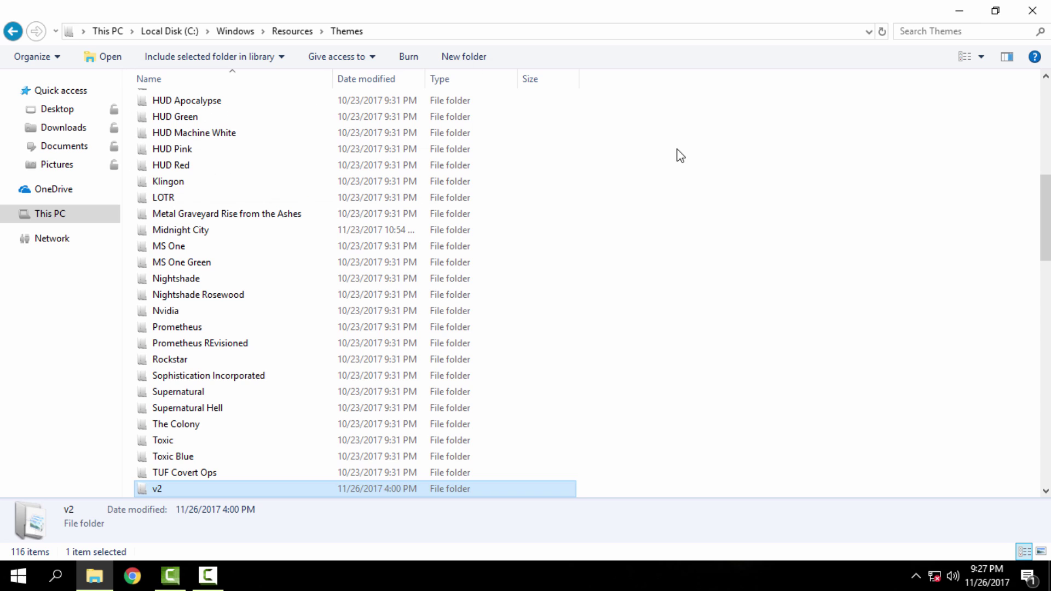
Close Explorer, open Personalization > Themes and scroll down to the new Version 2 theme
{"action": "left_click", "coordinate": [1032, 11]}
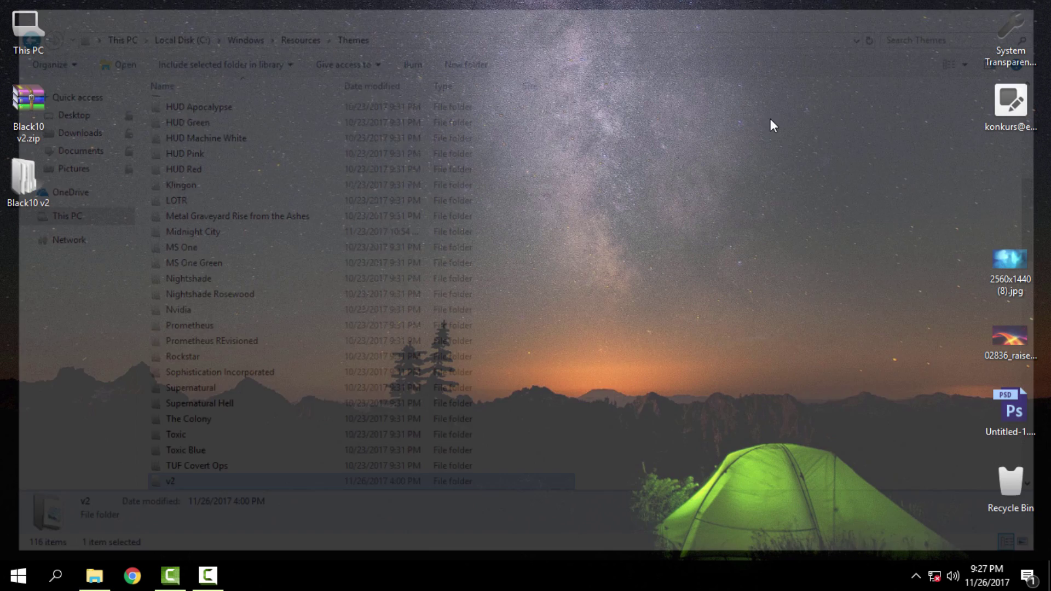
{"action": "right_click", "coordinate": [420, 279]}
{"action": "left_click", "coordinate": [445, 494]}
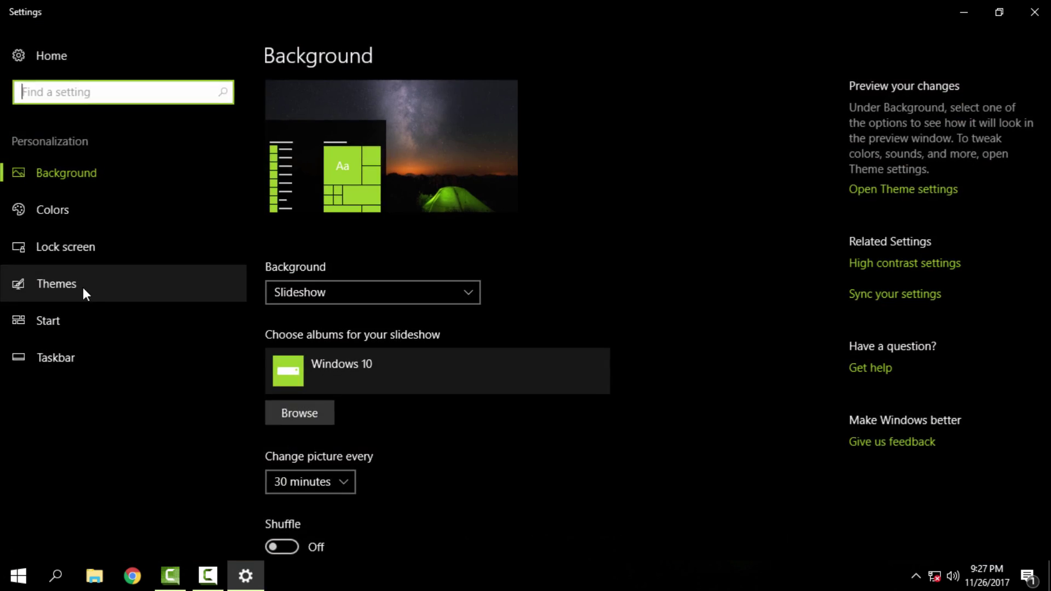
{"action": "left_click", "coordinate": [81, 288]}
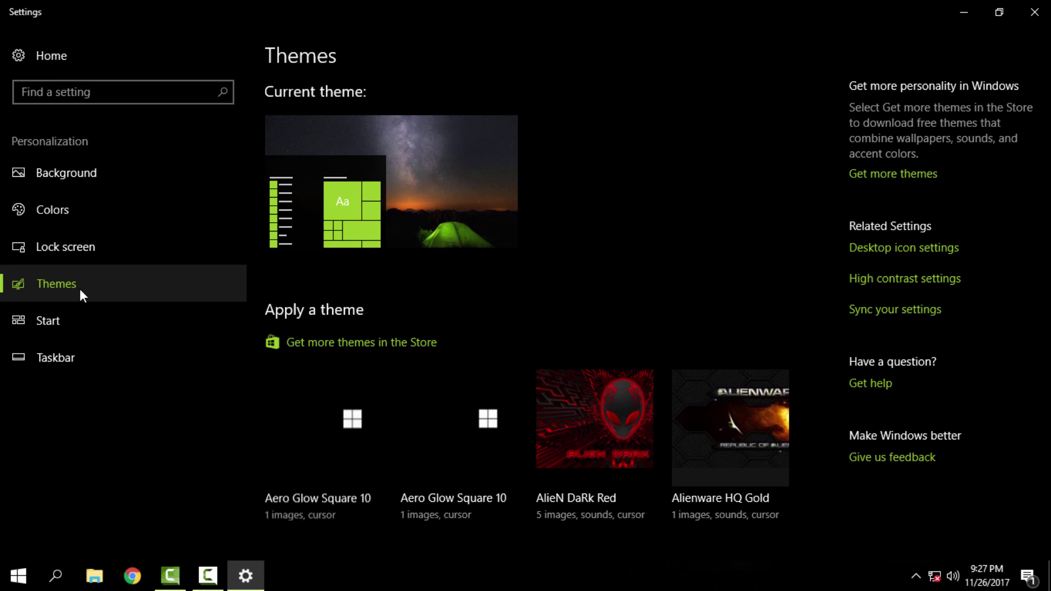
{"action": "scroll", "coordinate": [671, 268], "scroll_direction": "down", "scroll_amount": 5}
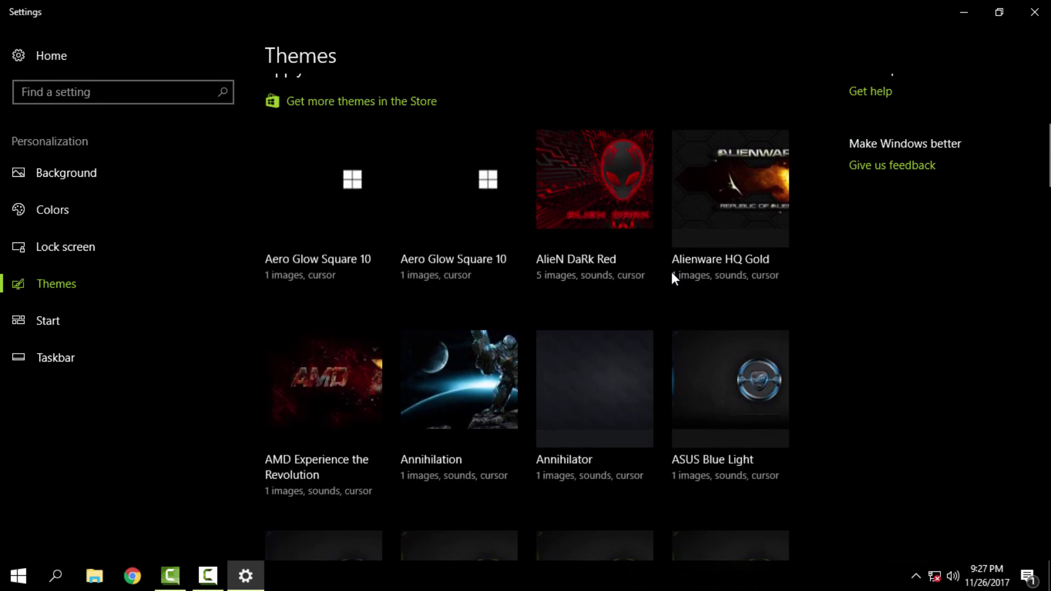
{"action": "scroll", "coordinate": [671, 271], "scroll_direction": "down", "scroll_amount": 20}
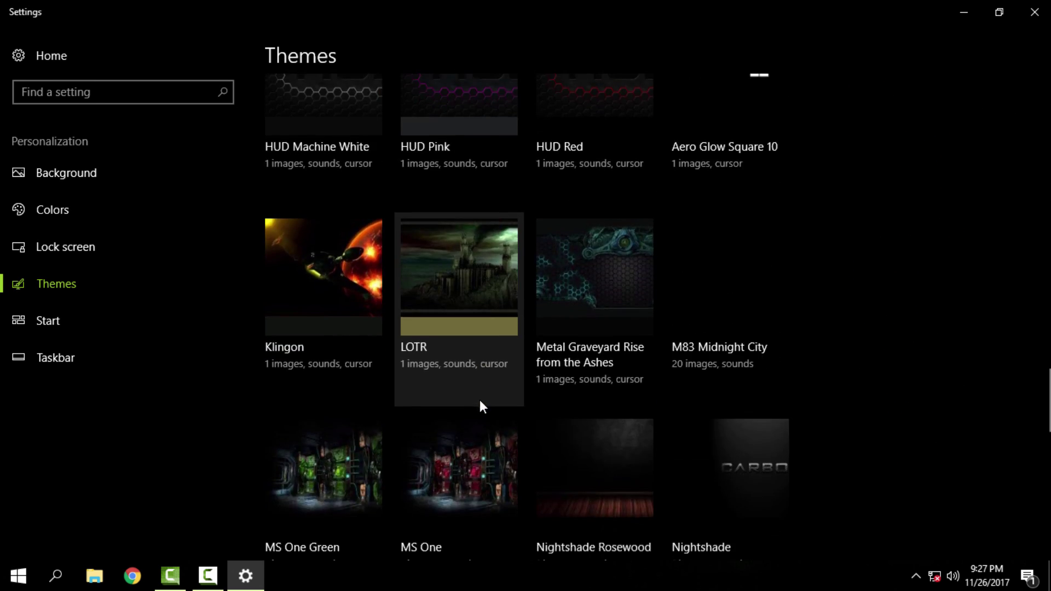
{"action": "scroll", "coordinate": [480, 400], "scroll_direction": "down", "scroll_amount": 20}
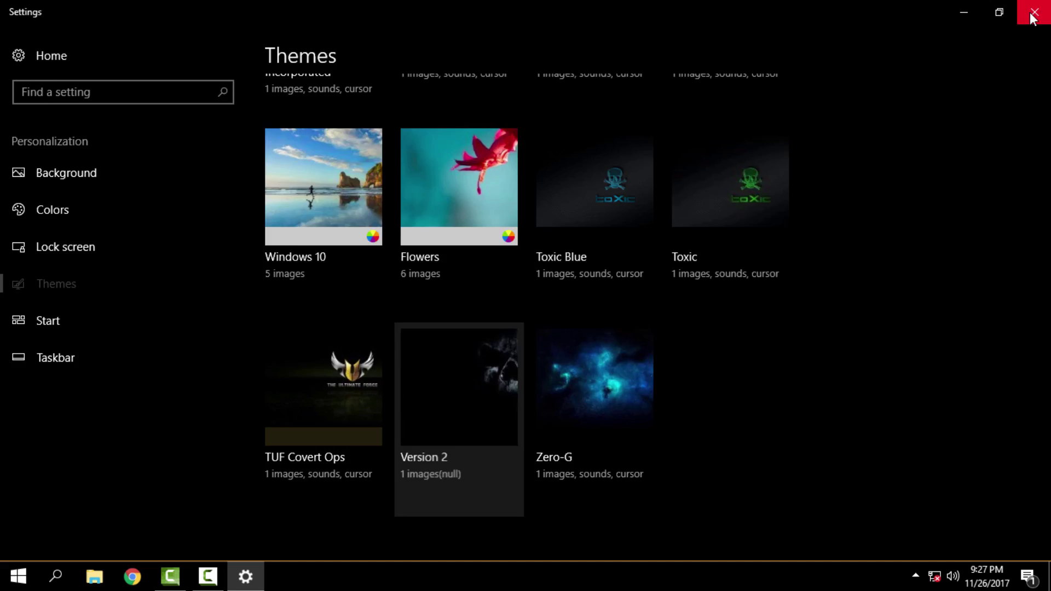
Close Settings, view the now-dark File Explorer windowed, close it, and select System Transparency.exe
{"action": "left_click", "coordinate": [1036, 9]}
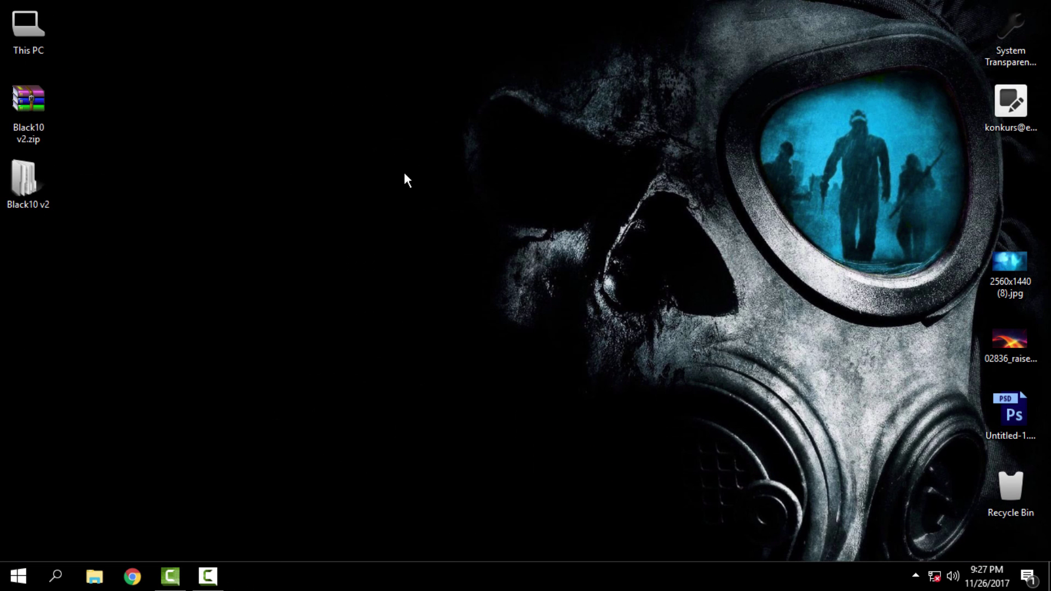
{"action": "left_click", "coordinate": [95, 576]}
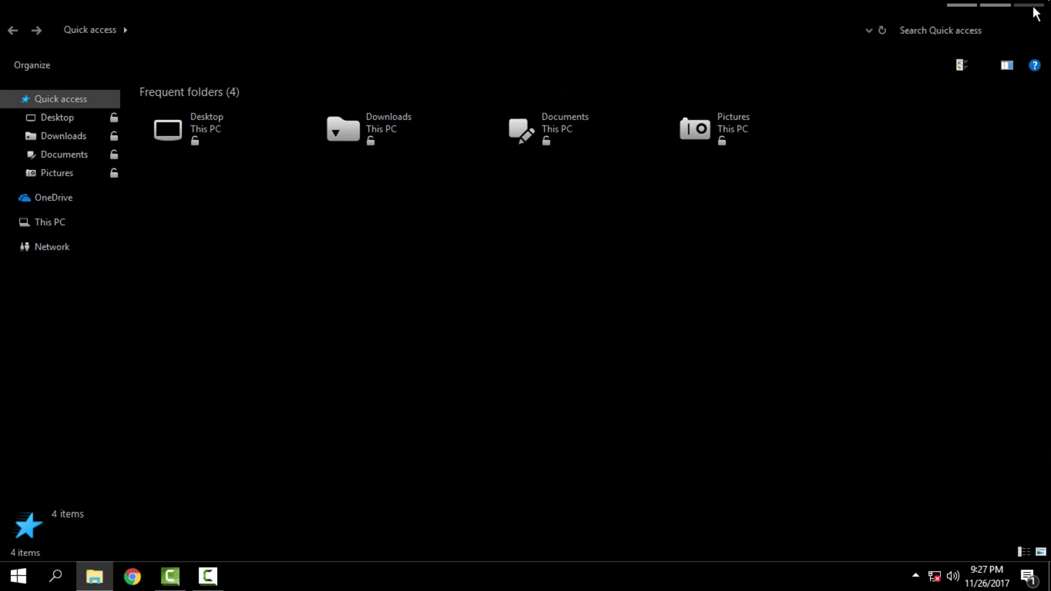
{"action": "double_click", "coordinate": [750, 7]}
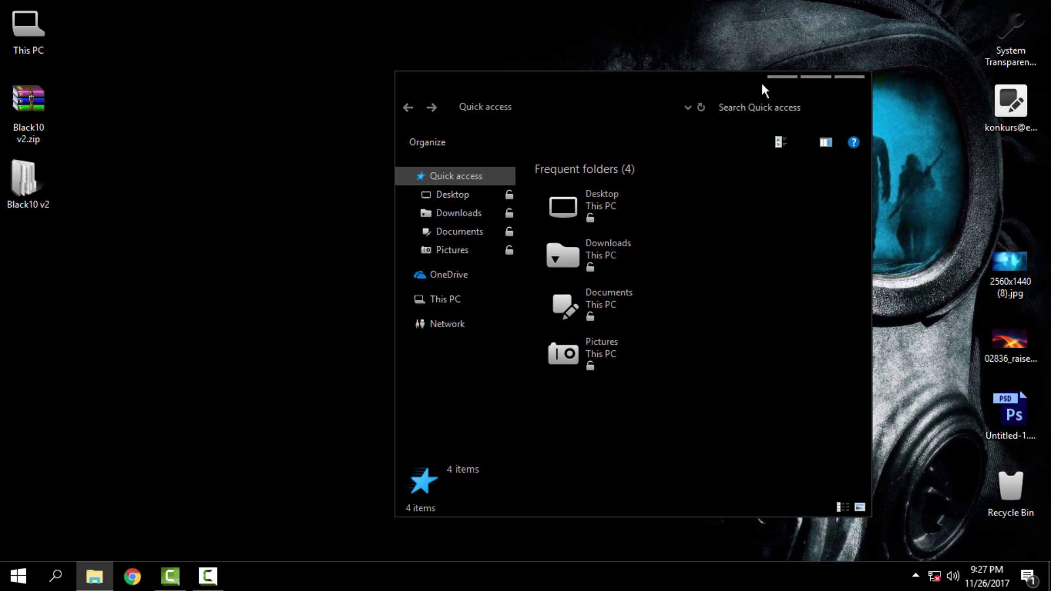
{"action": "left_click", "coordinate": [850, 75]}
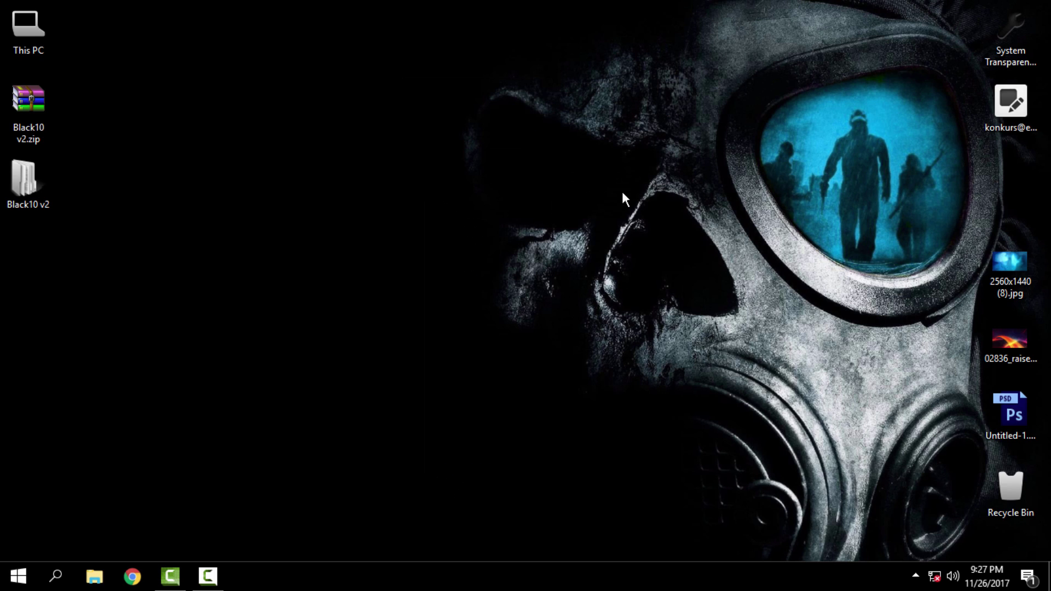
{"action": "left_click", "coordinate": [1022, 54]}
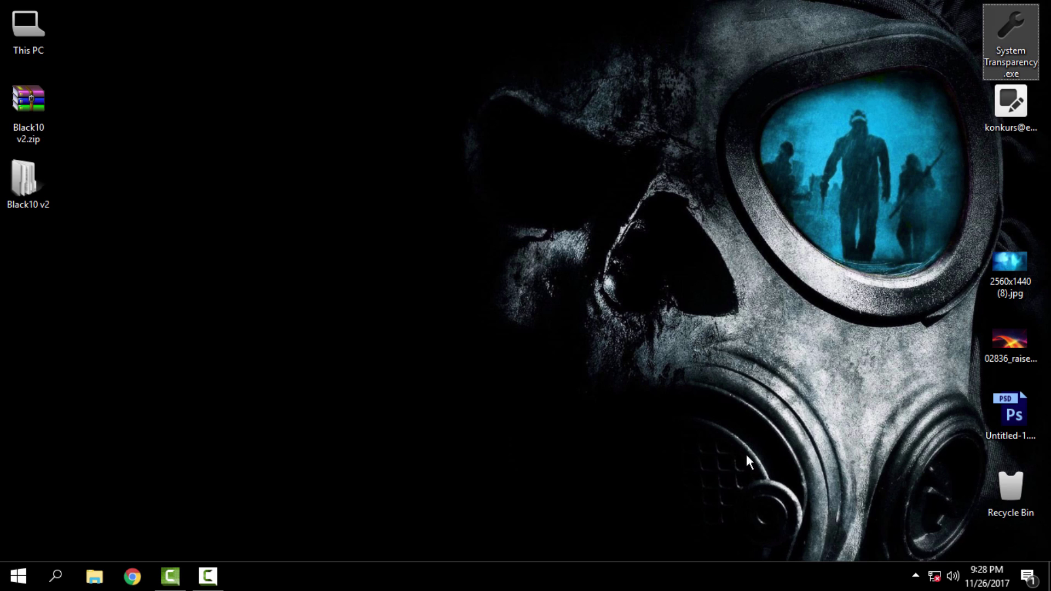
Set System Transparency's window transparency level to 200 through its tray Setup and Info dialog
{"action": "left_click", "coordinate": [915, 580]}
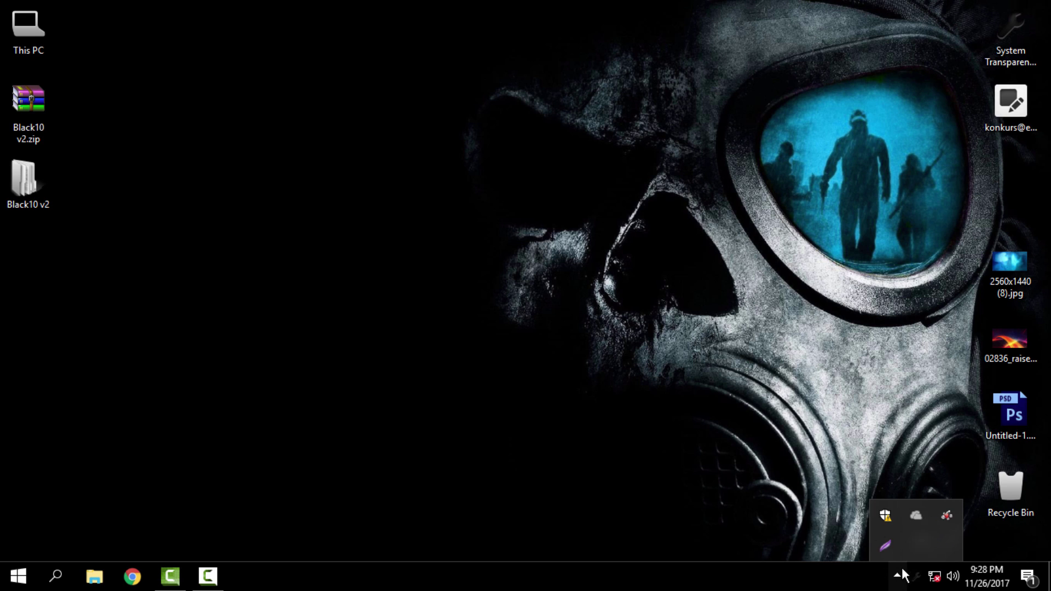
{"action": "left_click", "coordinate": [868, 525]}
{"action": "right_click", "coordinate": [918, 547]}
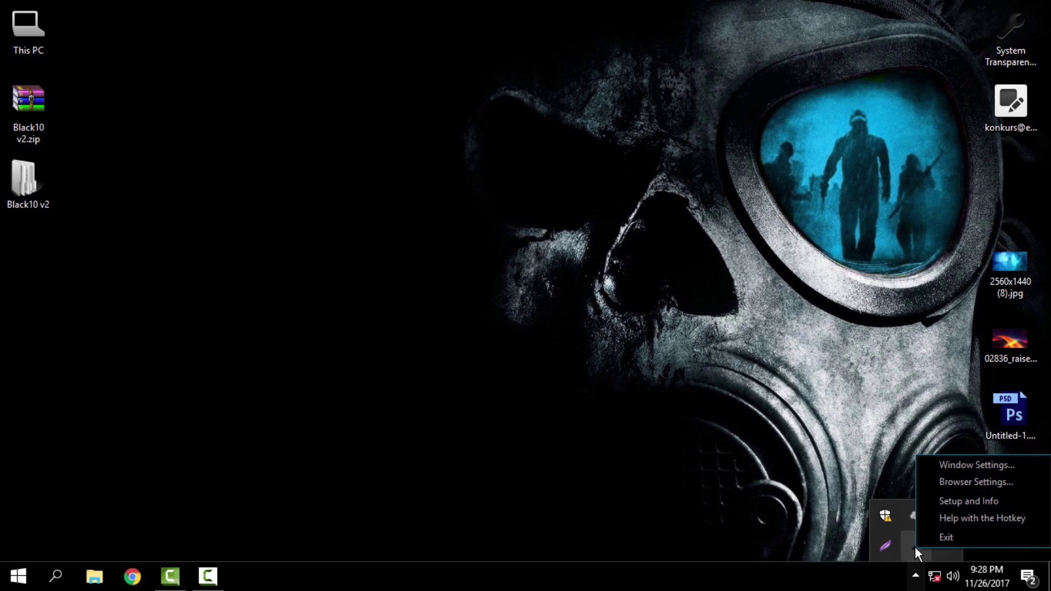
{"action": "left_click", "coordinate": [967, 500]}
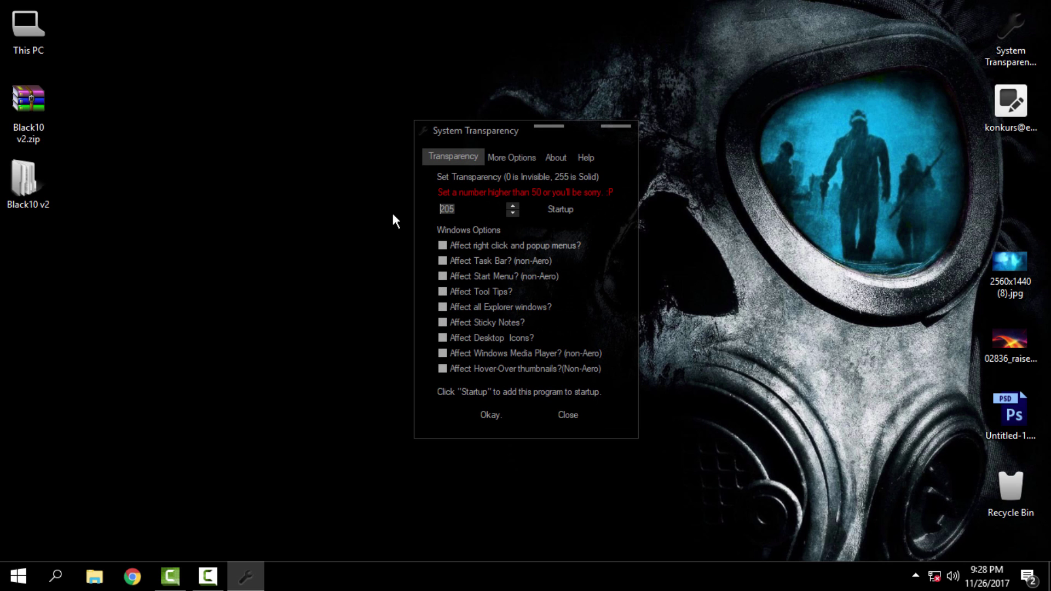
{"action": "type", "text": "200"}
{"action": "left_click", "coordinate": [482, 413]}
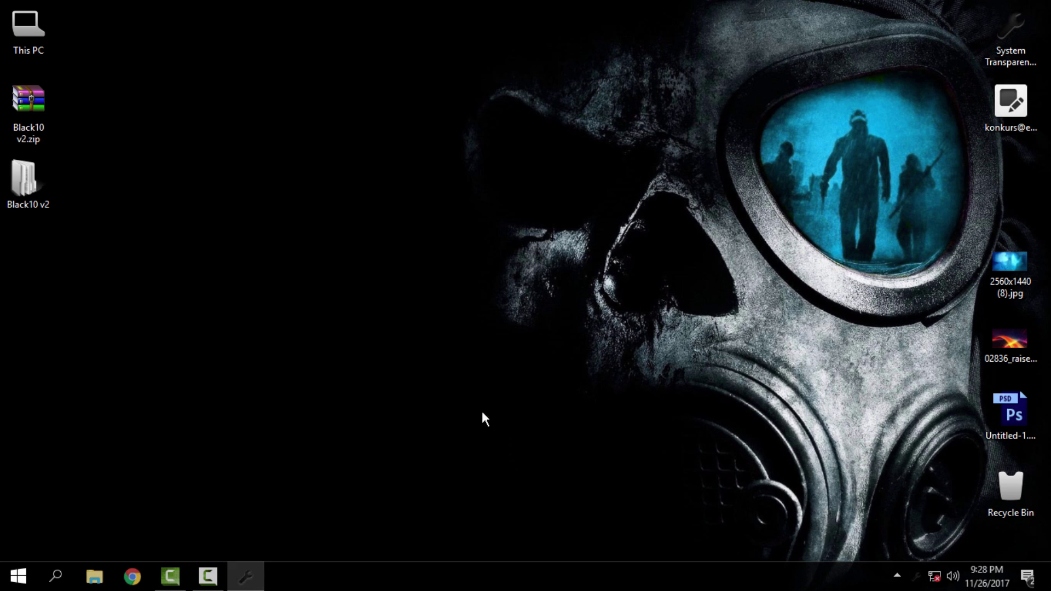
{"action": "left_click", "coordinate": [94, 576]}
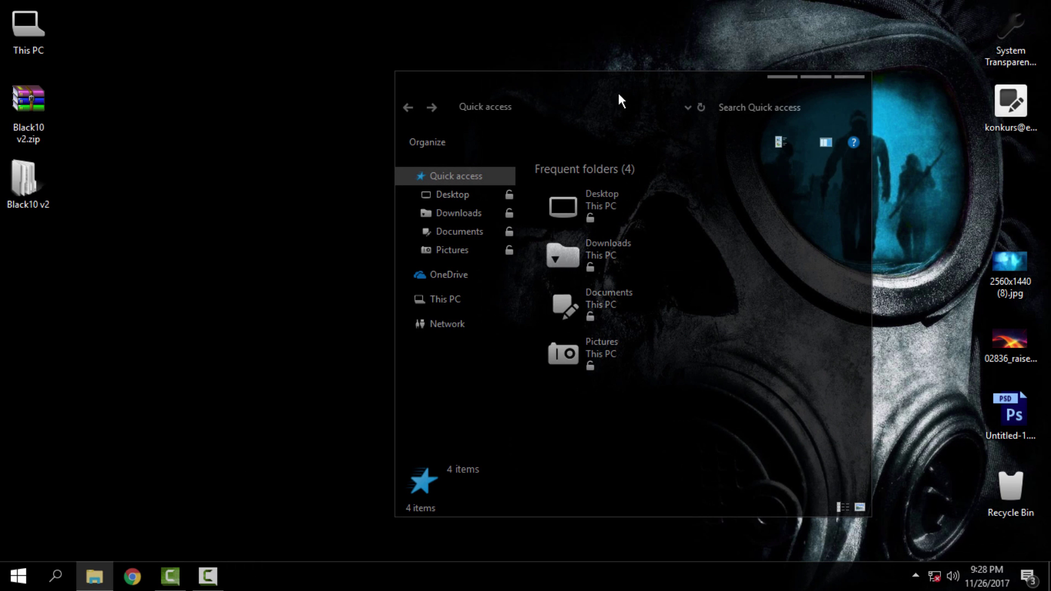
Move the translucent Explorer window up-left and show This PC's drives C:, D: and E:
{"action": "left_click_drag", "start_coordinate": [619, 93], "coordinate": [486, 82]}
{"action": "left_click", "coordinate": [341, 286]}
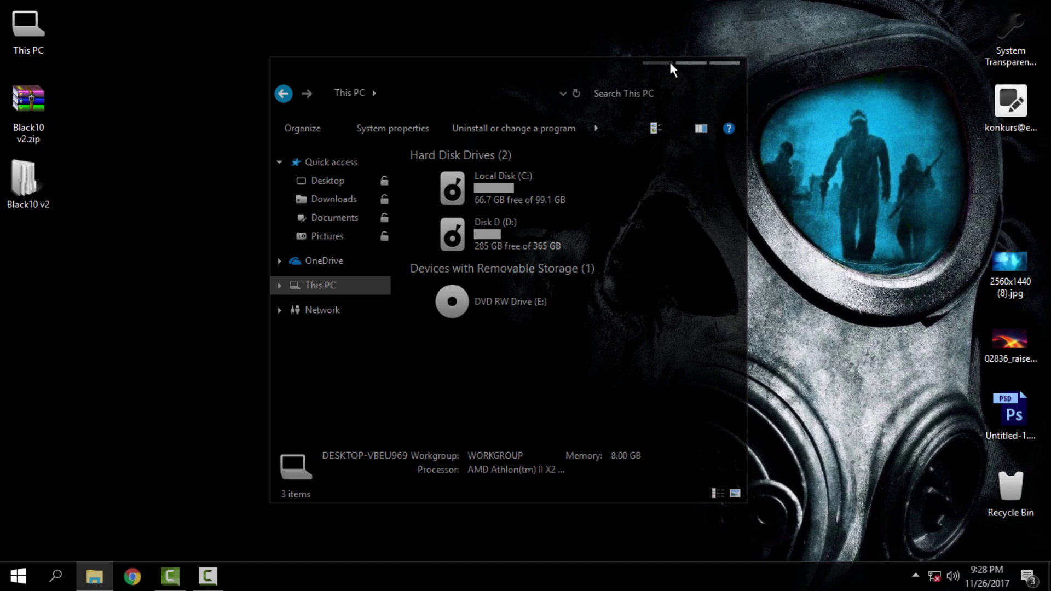
Close Explorer and set the ice-cave photo 2560x1440 (8).jpg as the desktop background from Photos
{"action": "left_click", "coordinate": [731, 64]}
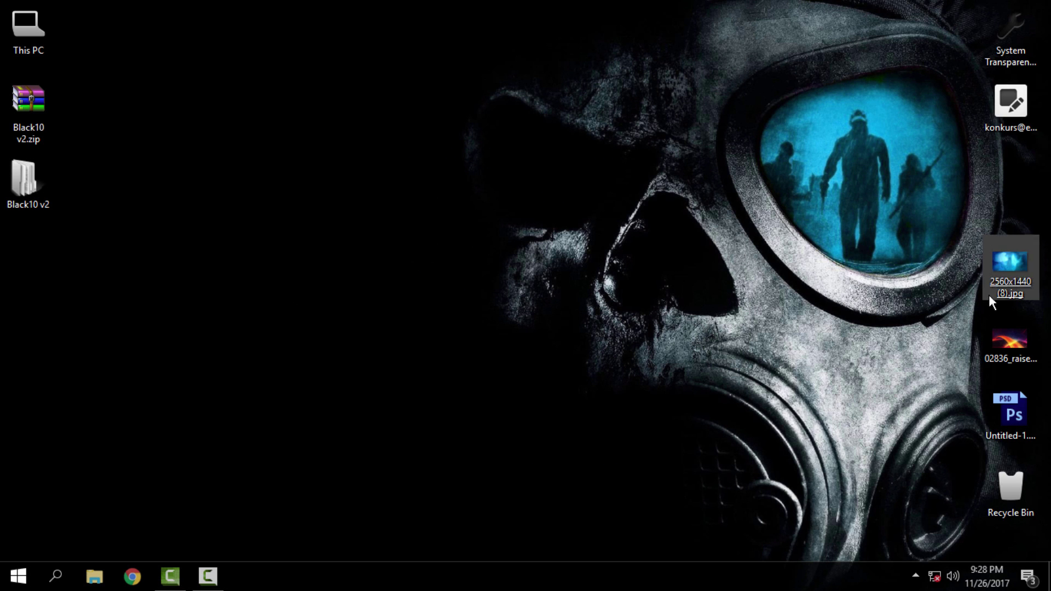
{"action": "double_click", "coordinate": [1010, 268]}
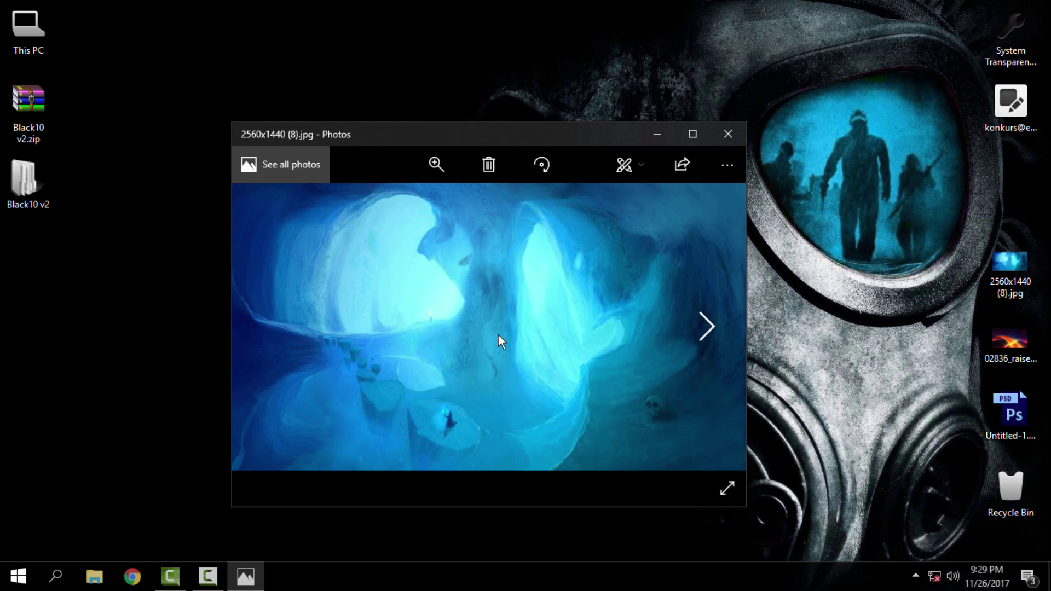
{"action": "right_click", "coordinate": [428, 323]}
{"action": "mouse_move", "coordinate": [535, 266]}
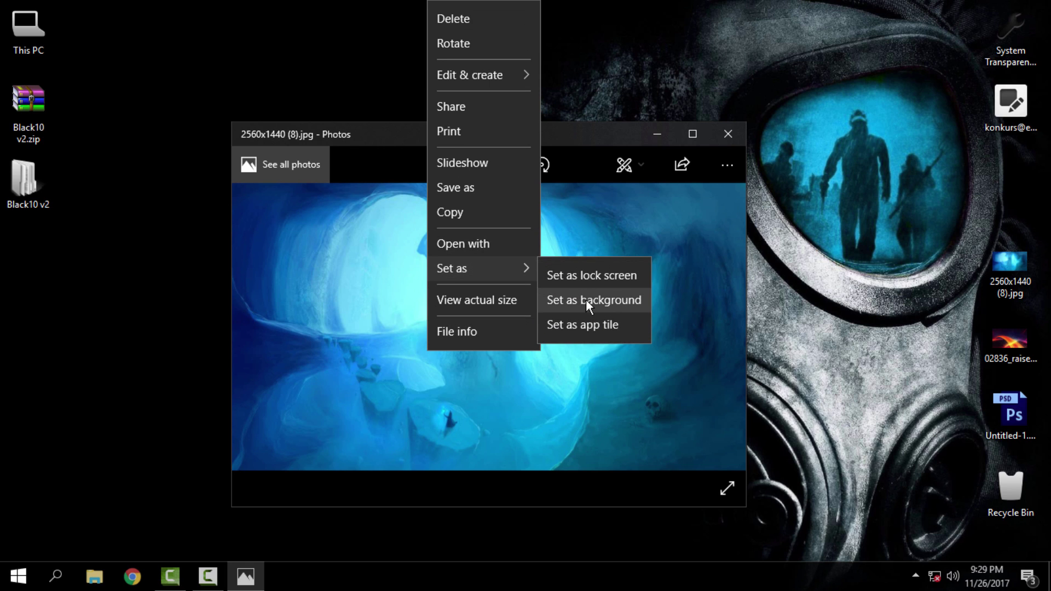
{"action": "left_click", "coordinate": [604, 306]}
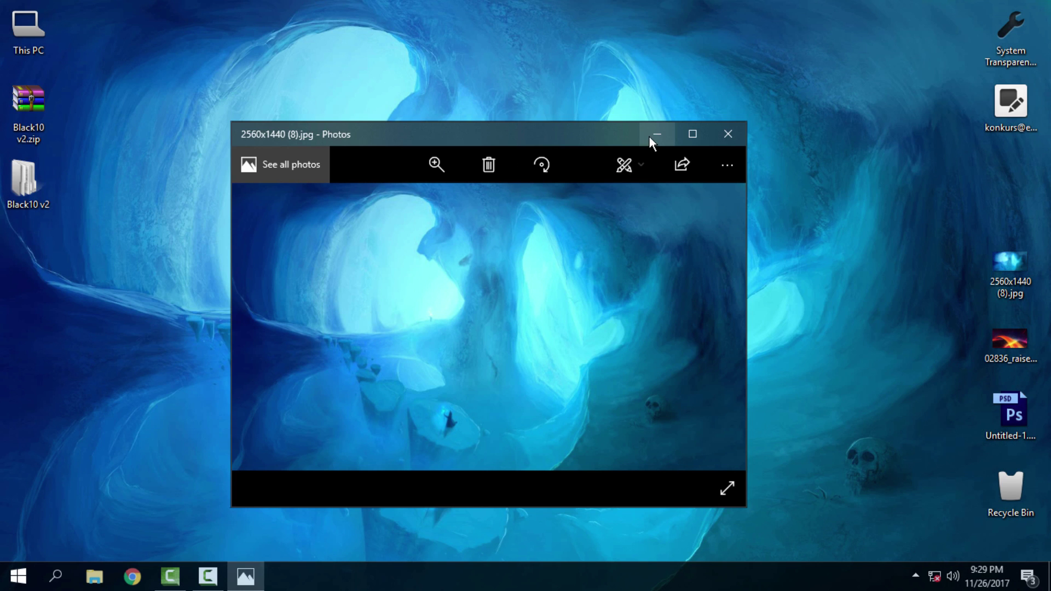
Minimize Photos to reveal the ice-cave wallpaper and show This PC in the see-through Explorer
{"action": "left_click", "coordinate": [656, 135]}
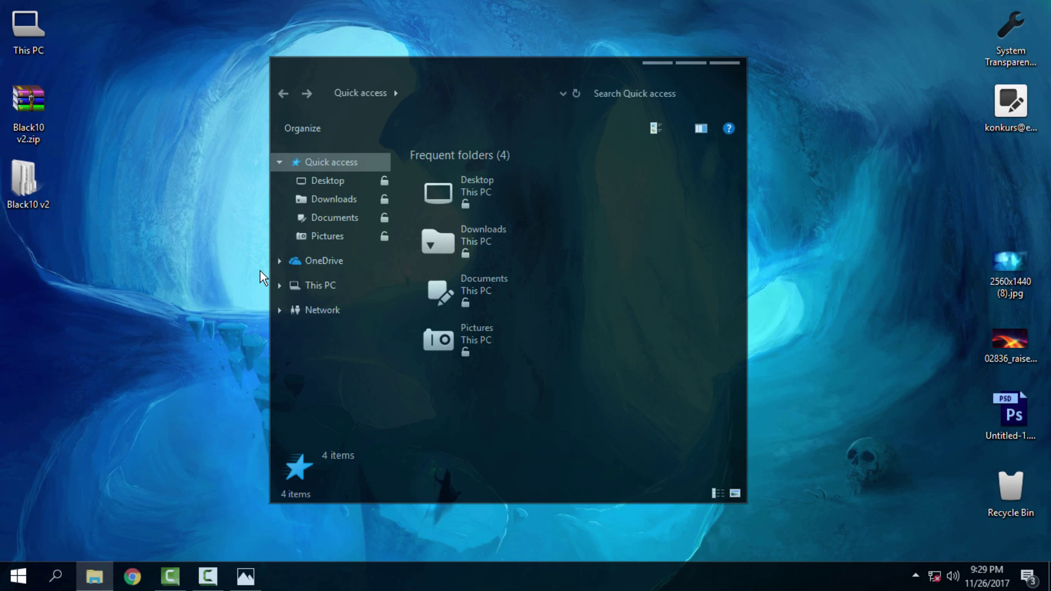
{"action": "left_click", "coordinate": [318, 285]}
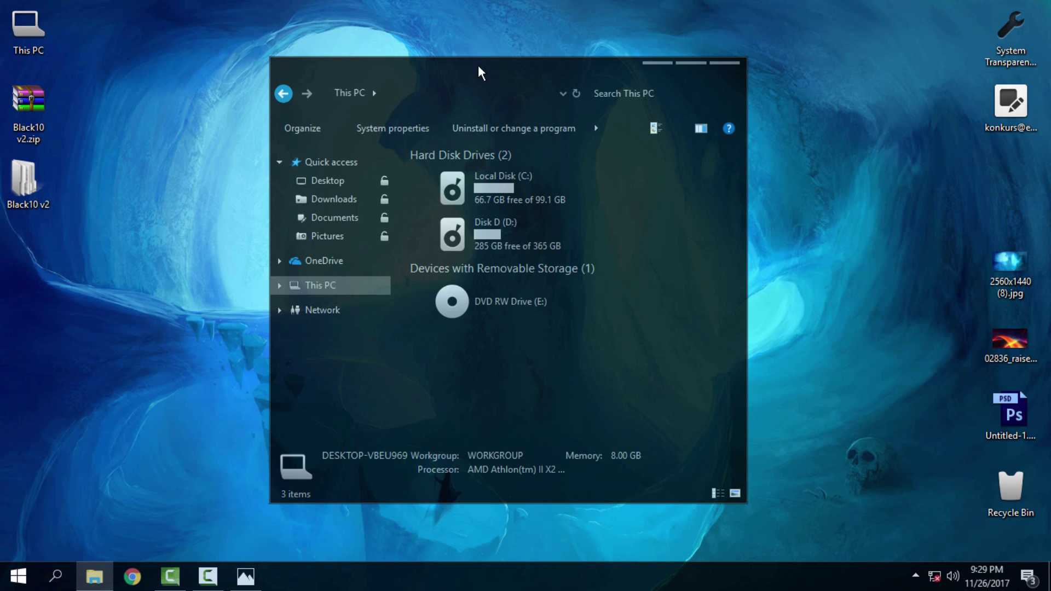
{"action": "left_click_drag", "start_coordinate": [476, 65], "coordinate": [521, 90]}
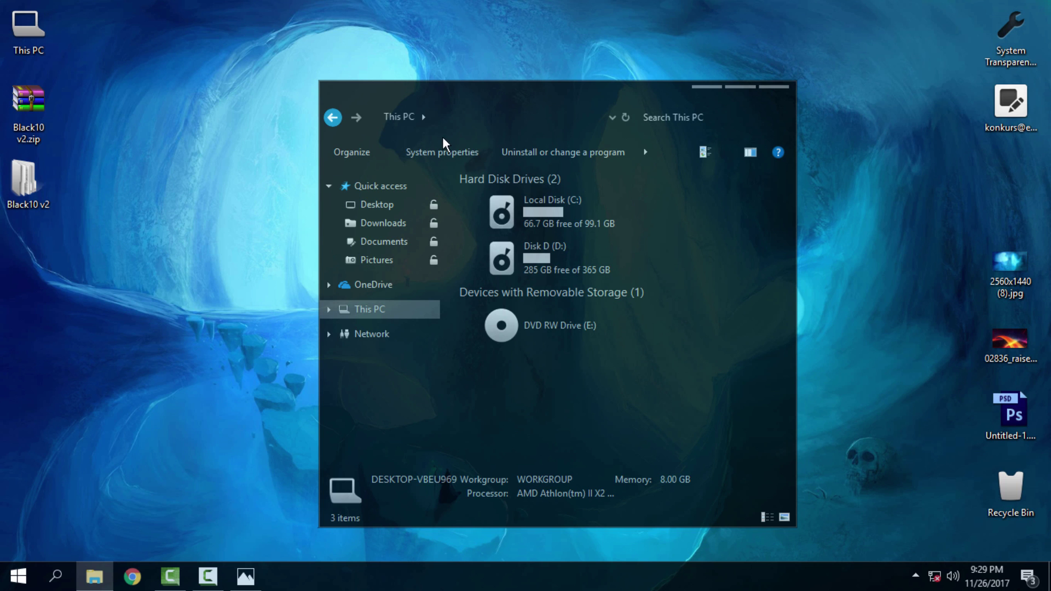
Maximize and restore the This PC window, open the Start menu, and close Explorer
{"action": "left_click", "coordinate": [740, 86]}
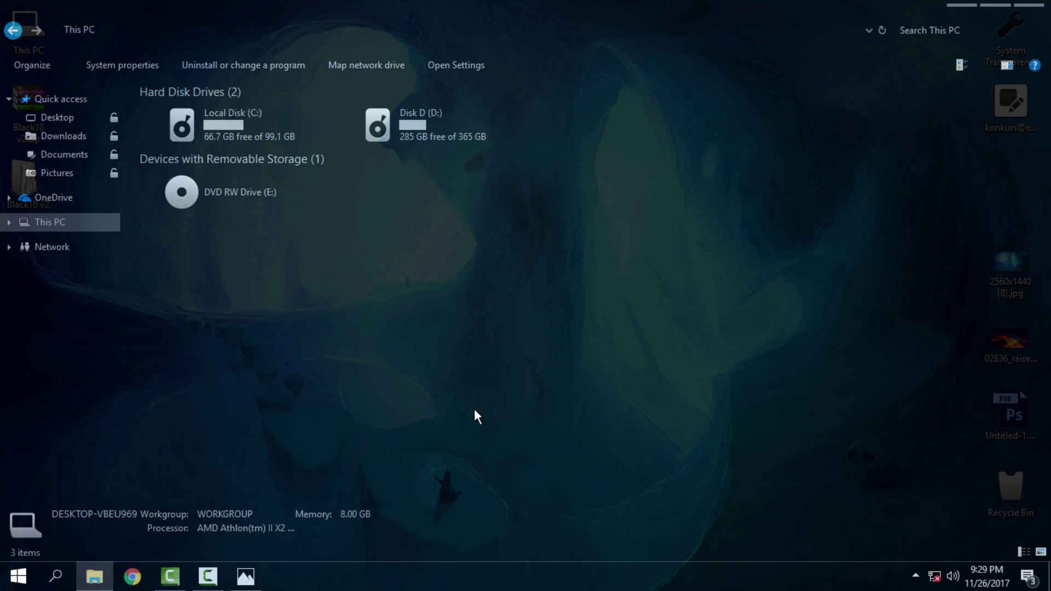
{"action": "left_click_drag", "start_coordinate": [542, 8], "coordinate": [544, 49]}
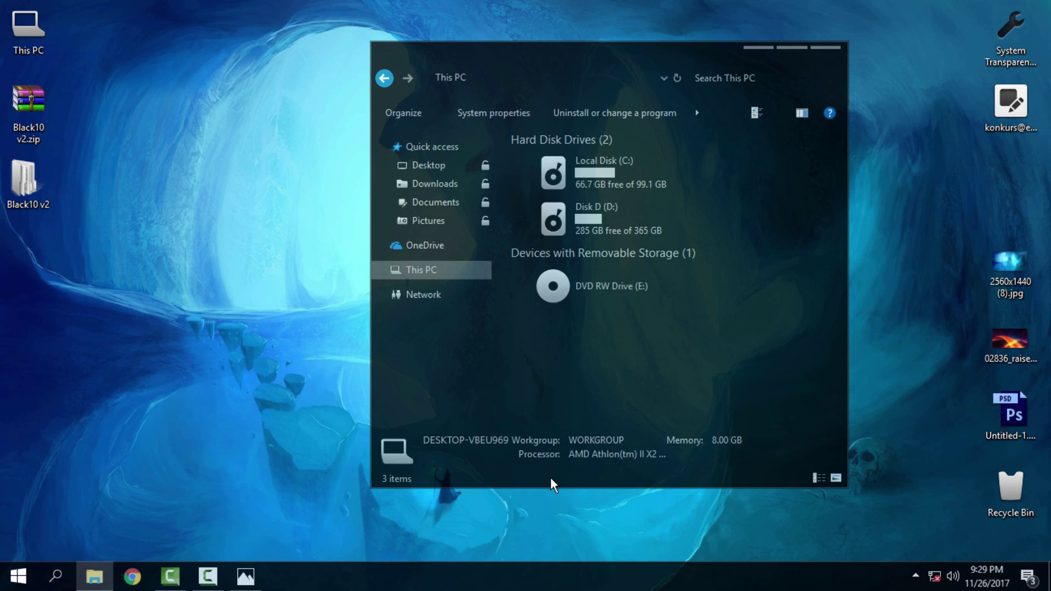
{"action": "left_click", "coordinate": [11, 574]}
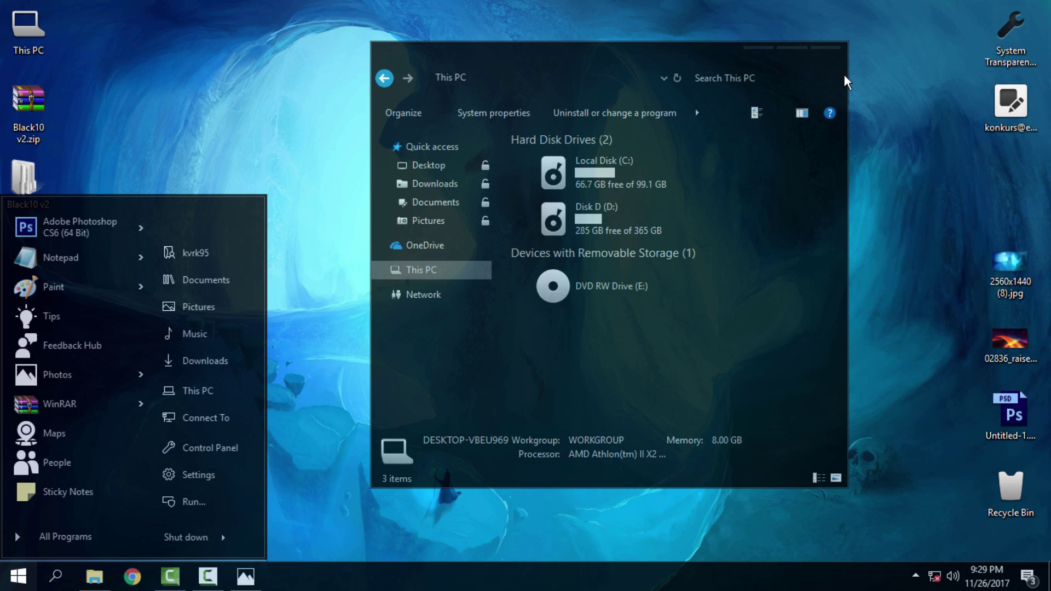
{"action": "left_click", "coordinate": [825, 48]}
Open This PC's Properties from Start and restore the System window, centred on screen
{"action": "right_click", "coordinate": [213, 403]}
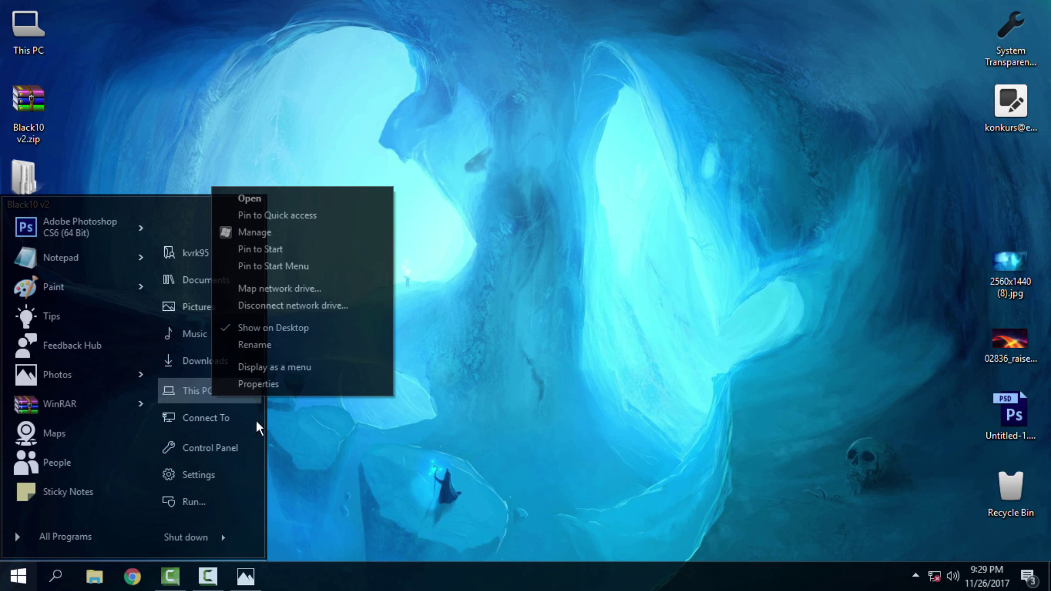
{"action": "left_click", "coordinate": [271, 386]}
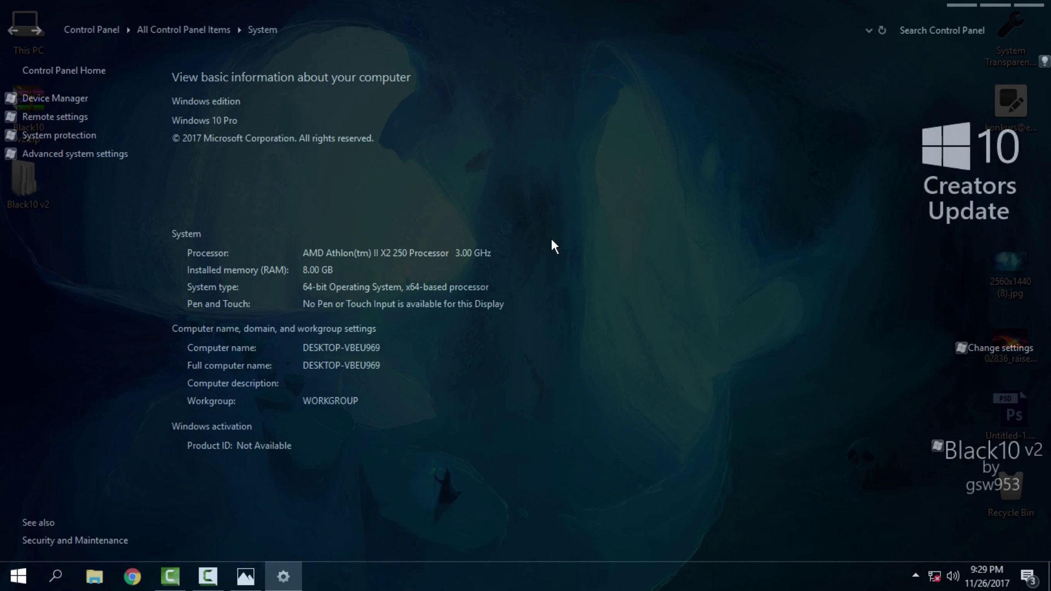
{"action": "left_click_drag", "start_coordinate": [588, 4], "coordinate": [475, 41]}
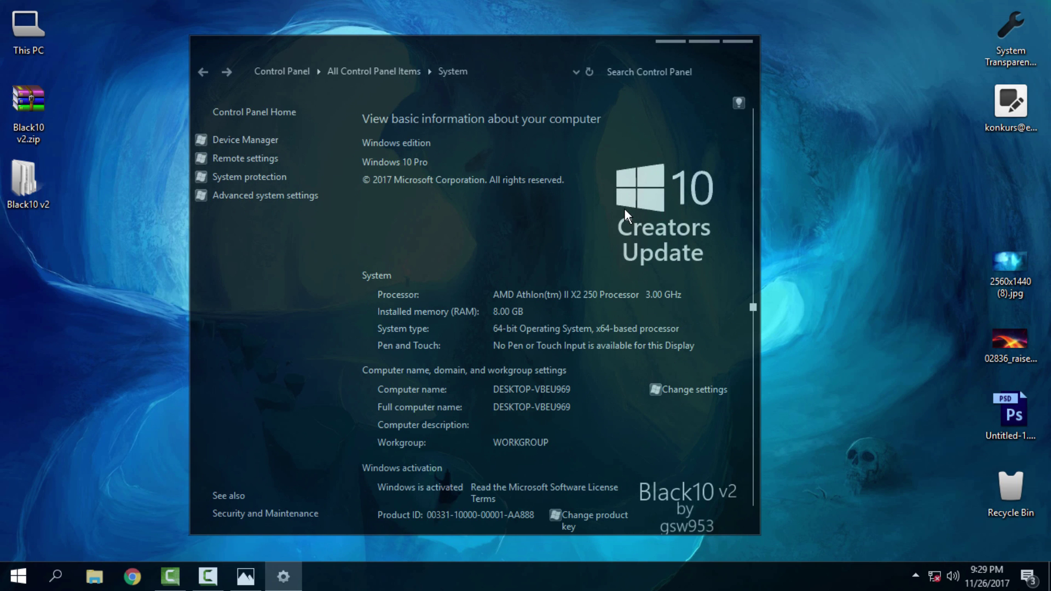
{"action": "scroll", "coordinate": [593, 384], "scroll_direction": "down", "scroll_amount": 1}
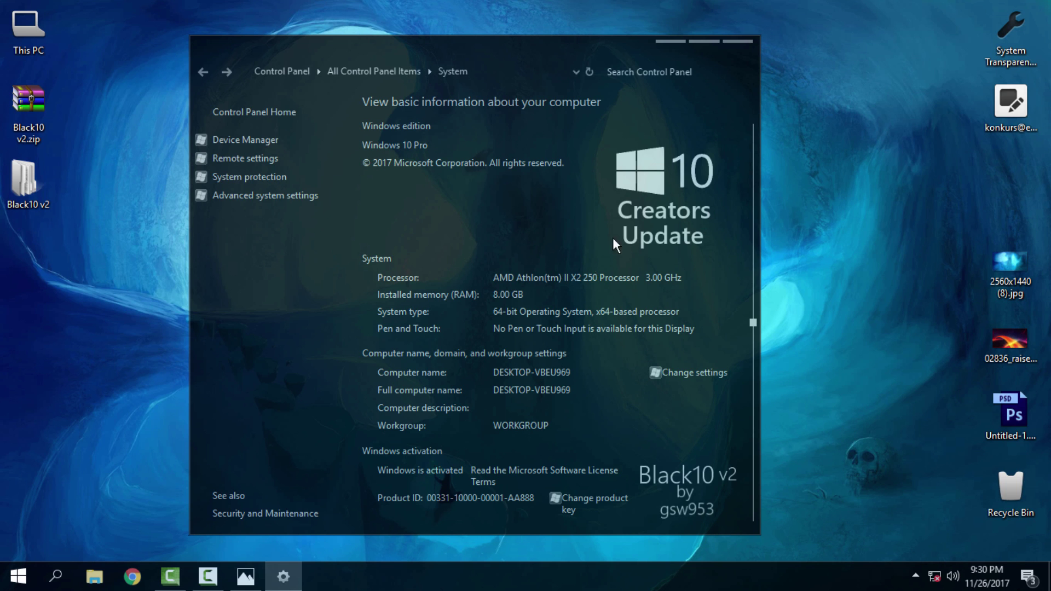
Close the System information window and refresh the desktop
{"action": "left_click", "coordinate": [745, 46]}
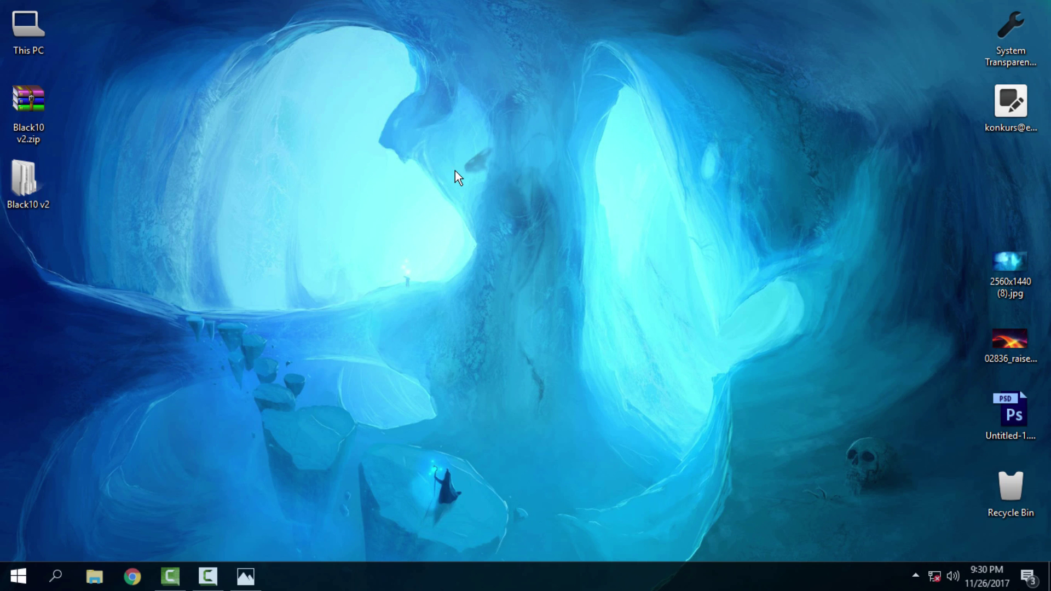
{"action": "right_click", "coordinate": [415, 144]}
{"action": "left_click", "coordinate": [449, 205]}
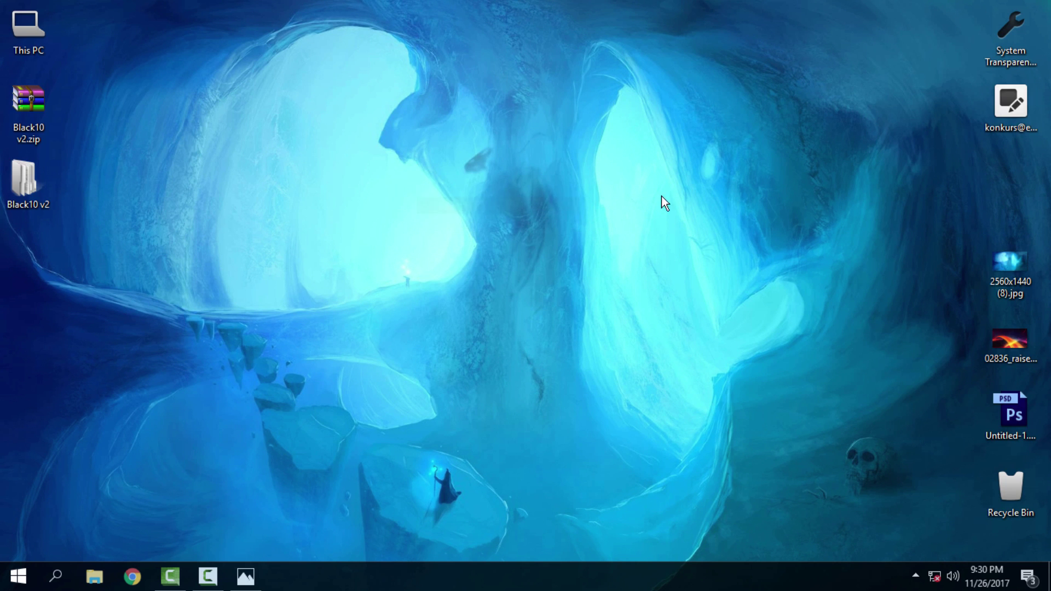
Open 02836_raise_1920x1080.jpg in Photos and set it as the desktop background
{"action": "double_click", "coordinate": [992, 356]}
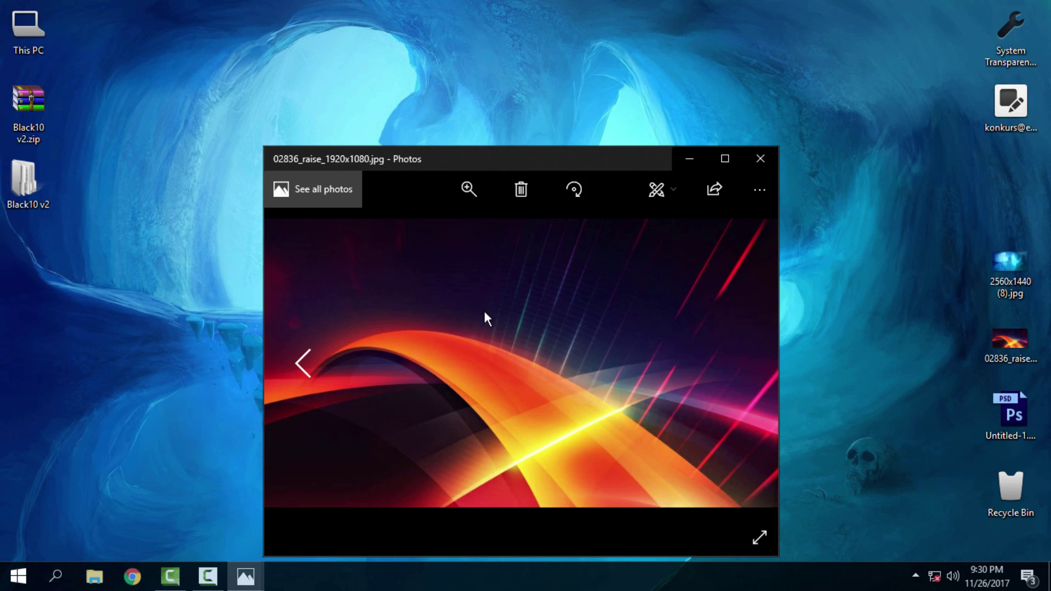
{"action": "left_click_drag", "start_coordinate": [583, 163], "coordinate": [594, 90]}
{"action": "right_click", "coordinate": [497, 165]}
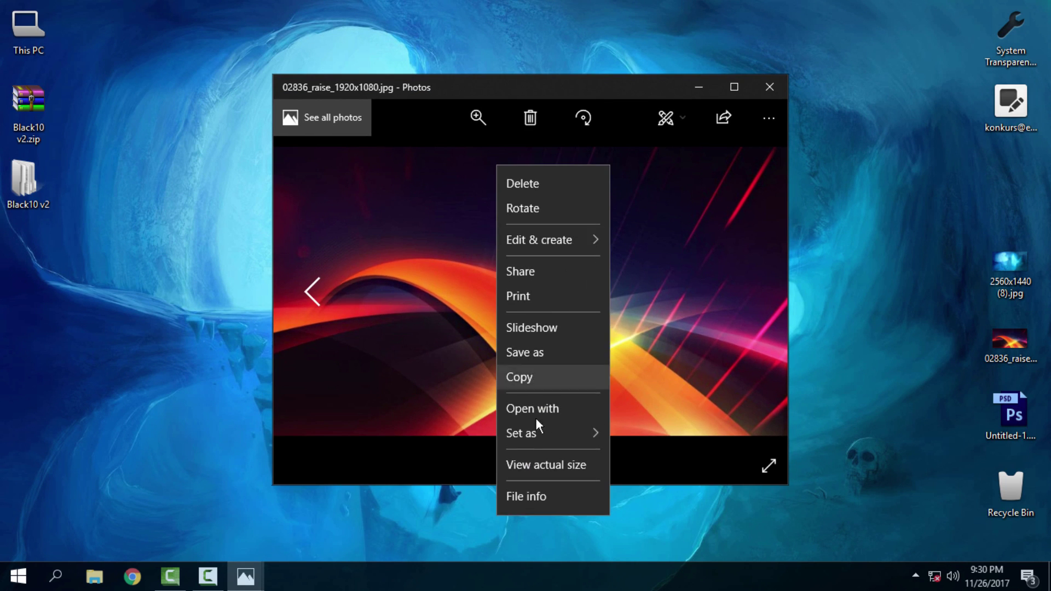
{"action": "mouse_move", "coordinate": [538, 430]}
{"action": "left_click", "coordinate": [644, 462]}
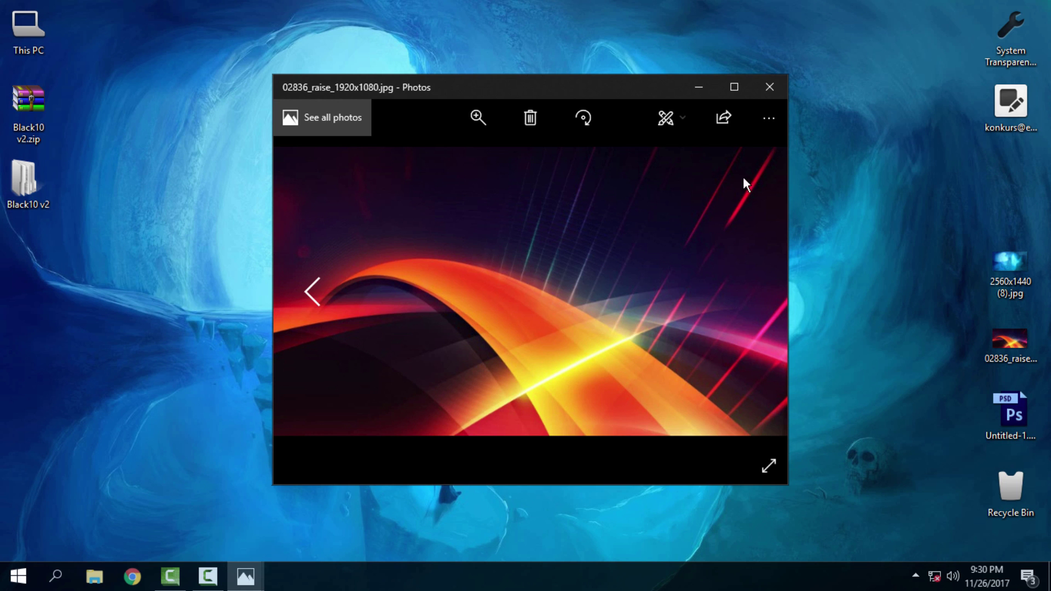
Close Photos, open This PC in a new Explorer window, and shrink it to the top right
{"action": "left_click", "coordinate": [774, 86]}
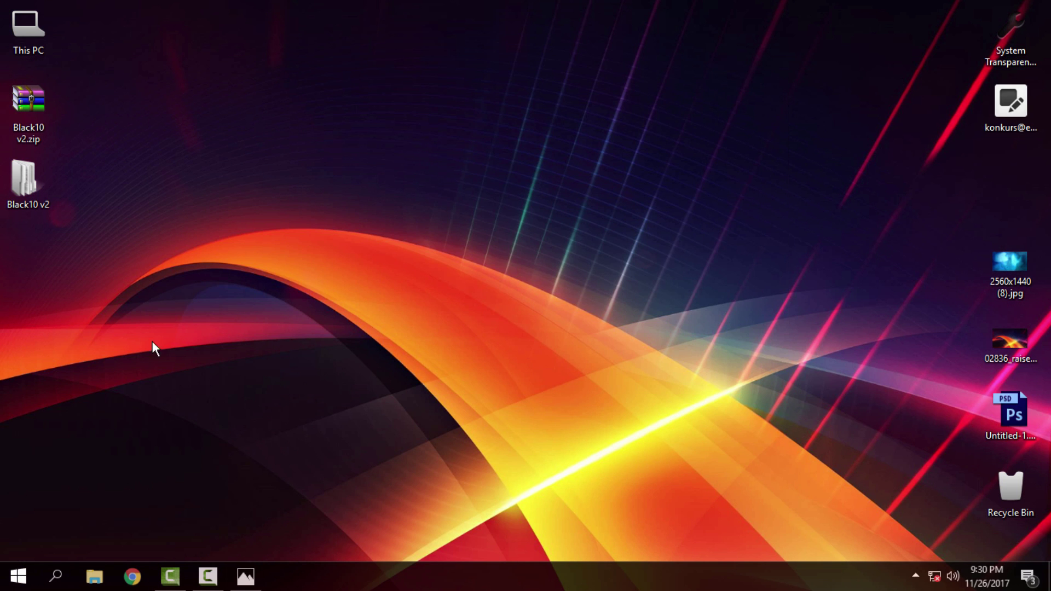
{"action": "left_click", "coordinate": [95, 576]}
{"action": "left_click", "coordinate": [450, 274]}
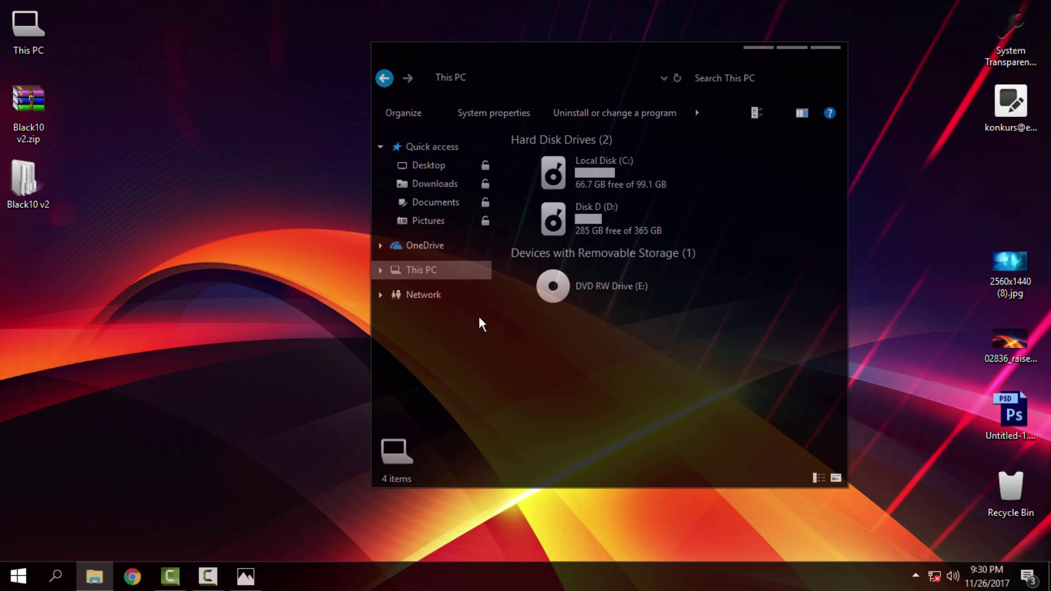
{"action": "left_click_drag", "start_coordinate": [370, 487], "coordinate": [16, 414]}
{"action": "left_click_drag", "start_coordinate": [587, 66], "coordinate": [712, 69]}
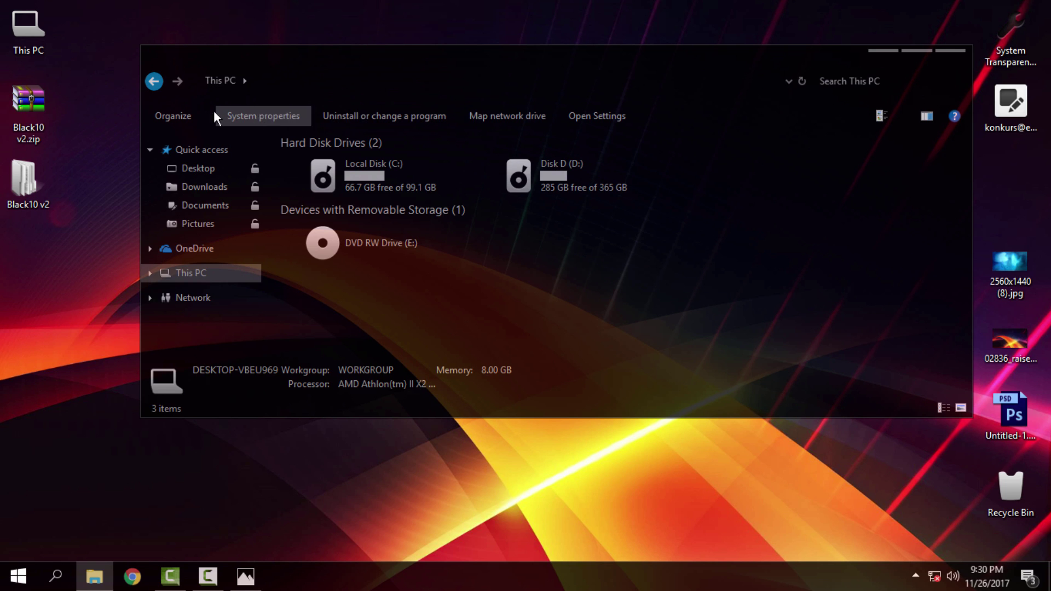
{"action": "left_click_drag", "start_coordinate": [560, 64], "coordinate": [608, 49]}
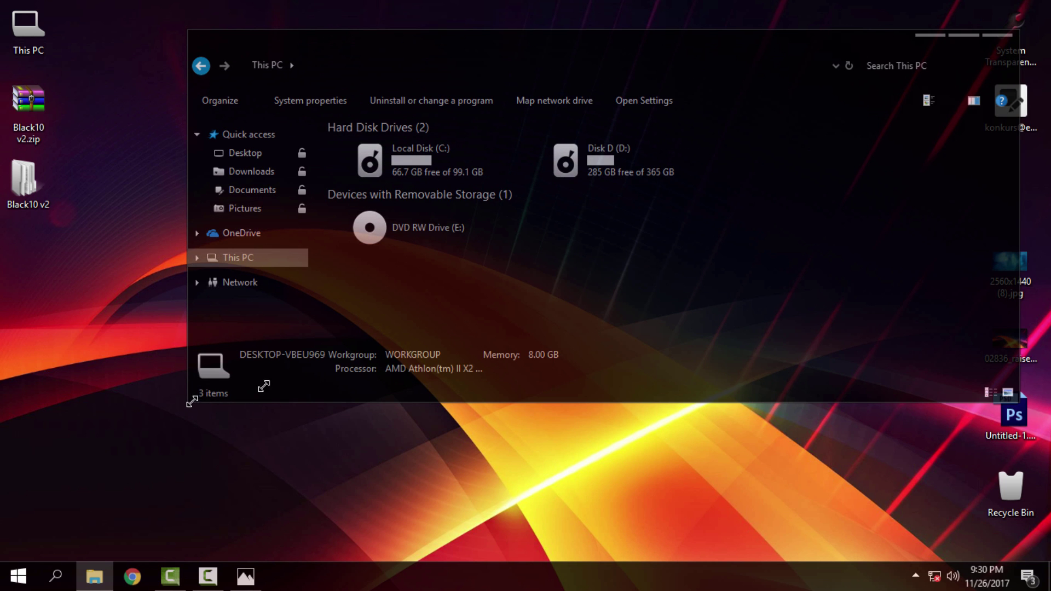
{"action": "left_click_drag", "start_coordinate": [191, 401], "coordinate": [370, 297]}
{"action": "left_click_drag", "start_coordinate": [666, 54], "coordinate": [694, 30]}
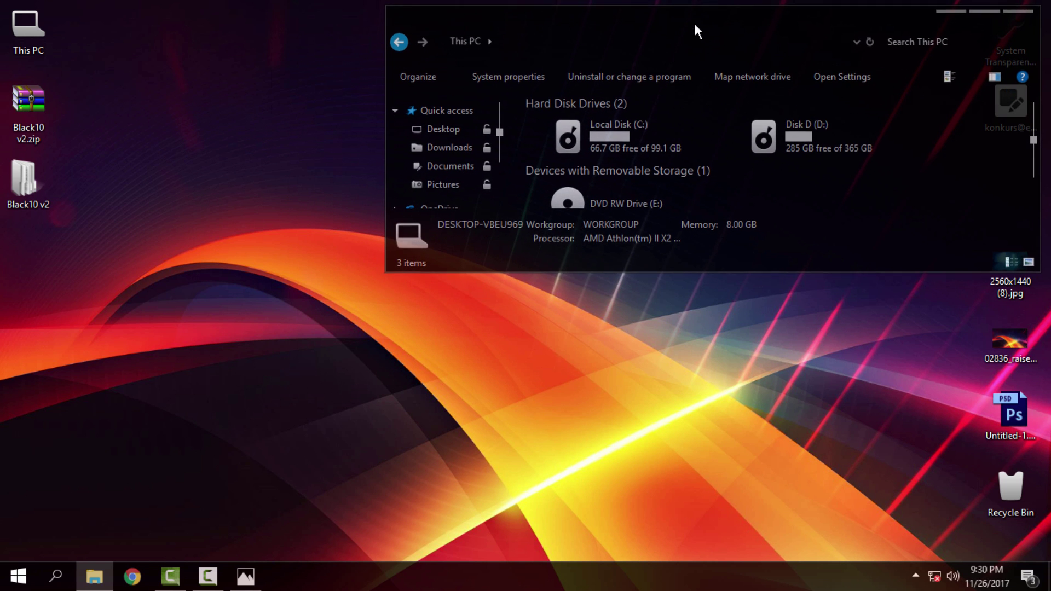
Open This PC's System properties and resize it to fit beneath the Explorer window
{"action": "key", "text": "super"}
{"action": "right_click", "coordinate": [200, 395]}
{"action": "left_click", "coordinate": [270, 382]}
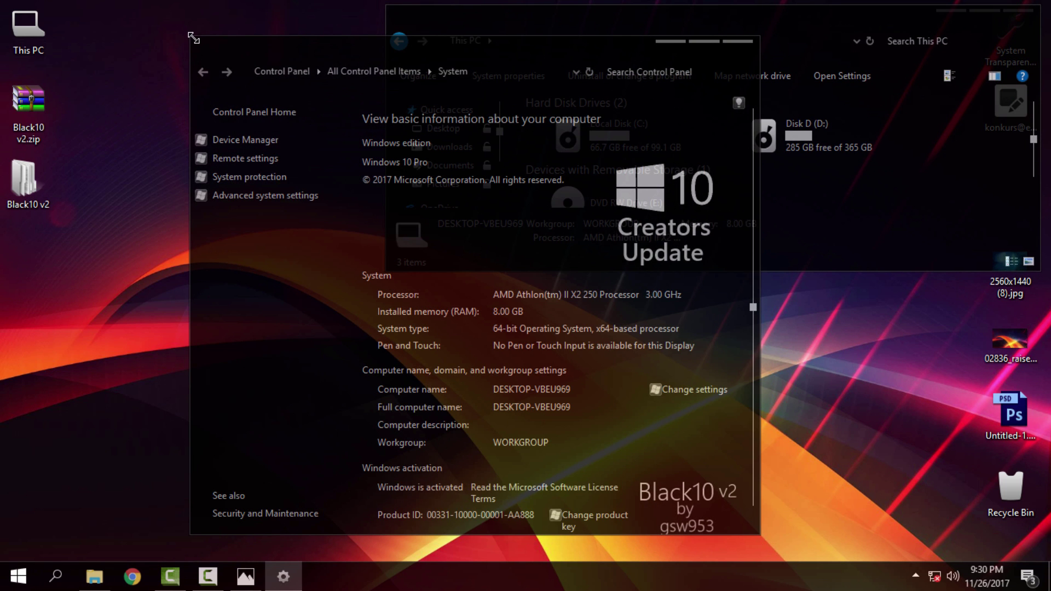
{"action": "left_click_drag", "start_coordinate": [194, 38], "coordinate": [562, 298]}
{"action": "left_click_drag", "start_coordinate": [415, 495], "coordinate": [385, 539]}
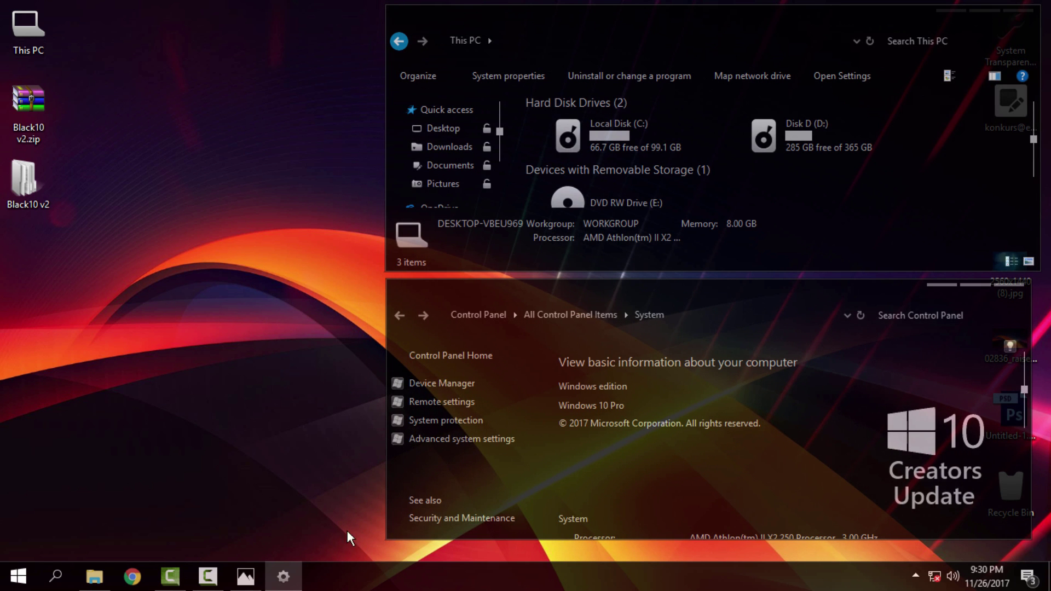
Close the This PC and System windows and refresh the desktop
{"action": "left_click", "coordinate": [18, 576]}
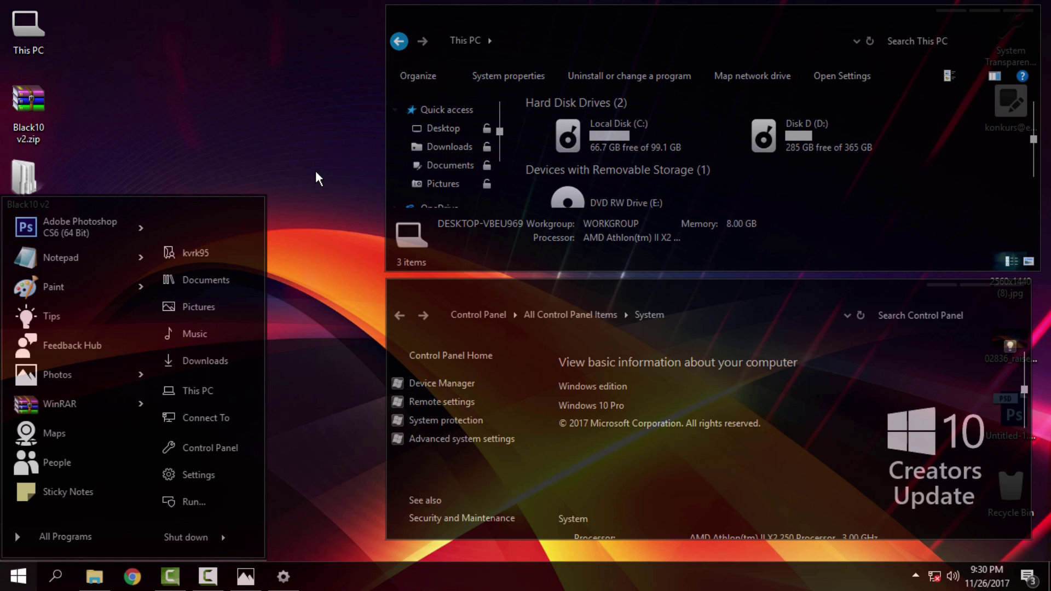
{"action": "left_click", "coordinate": [983, 4]}
{"action": "left_click", "coordinate": [1019, 6]}
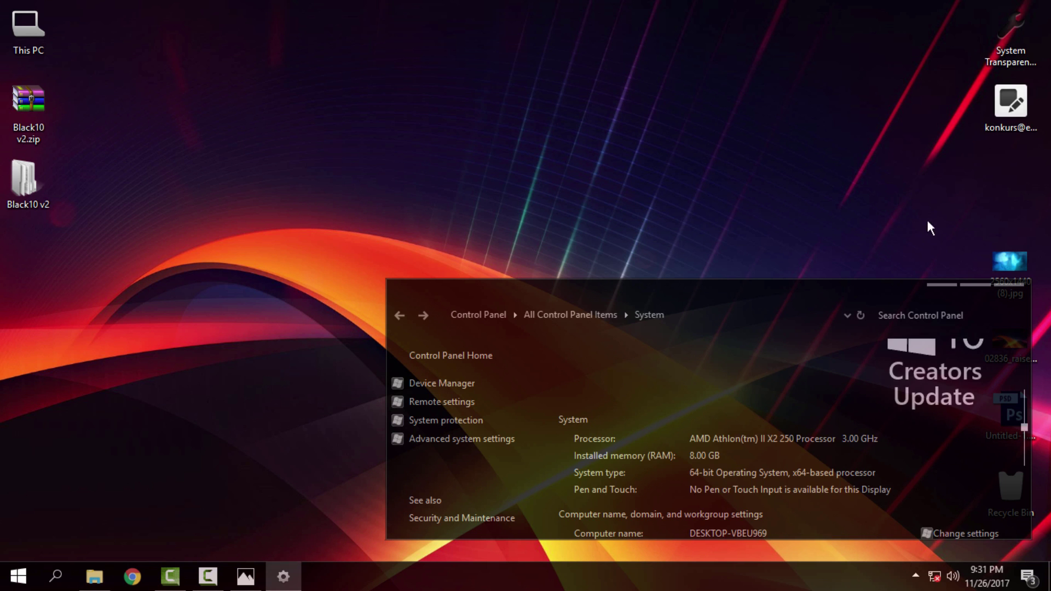
{"action": "left_click", "coordinate": [970, 286]}
{"action": "left_click", "coordinate": [1029, 8]}
{"action": "right_click", "coordinate": [385, 104]}
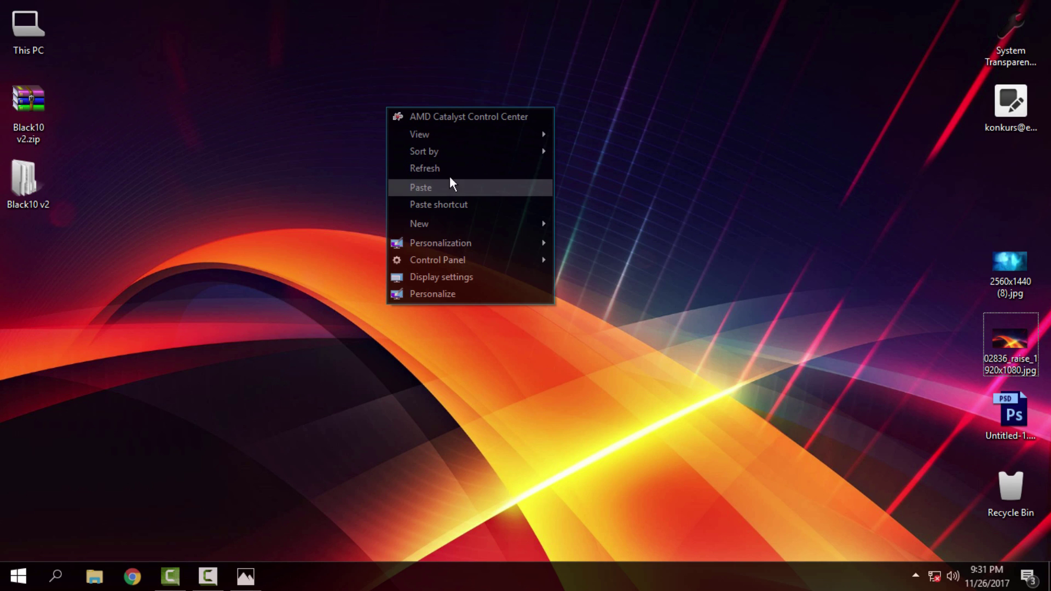
{"action": "left_click", "coordinate": [450, 170]}
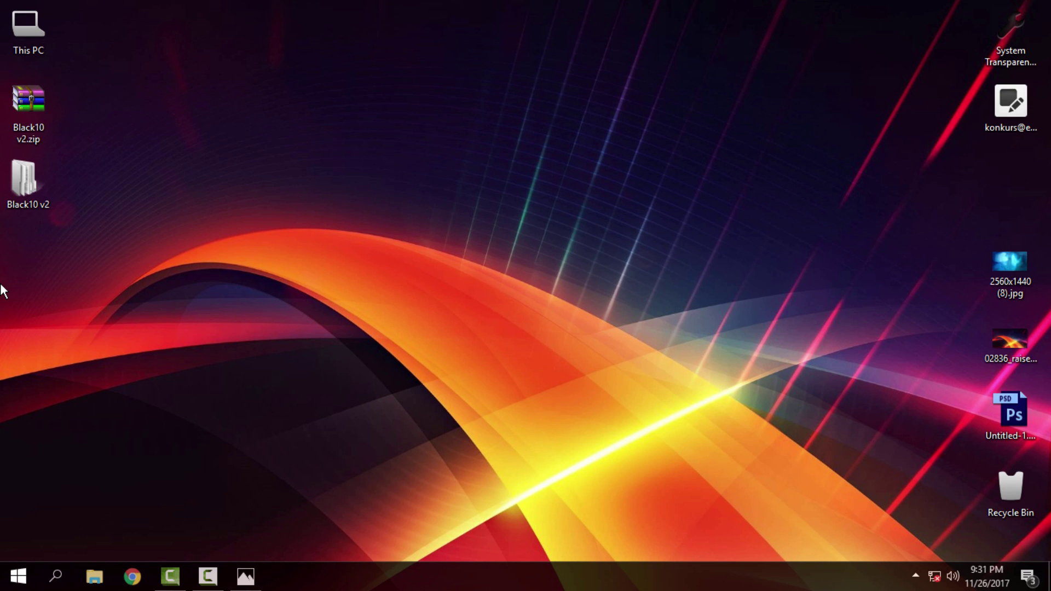